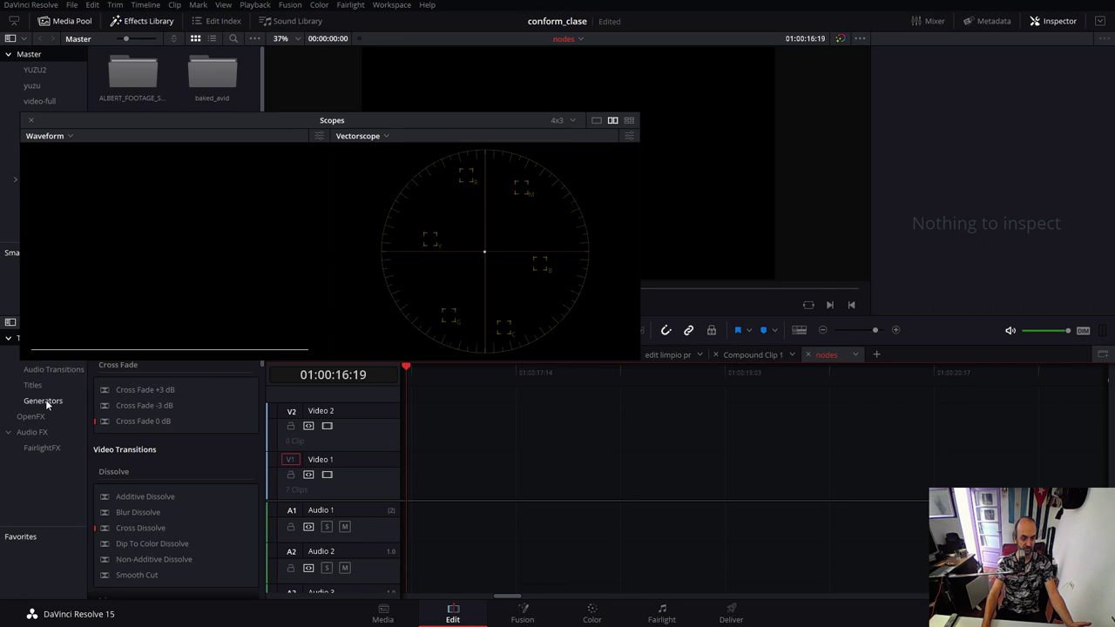
Step: Place the 10 Step generator from the Generators list onto Video 1
click(45, 399)
mouse_move(126, 368)
mouse_down()
mouse_move(390, 463)
mouse_move(521, 477)
mouse_up()
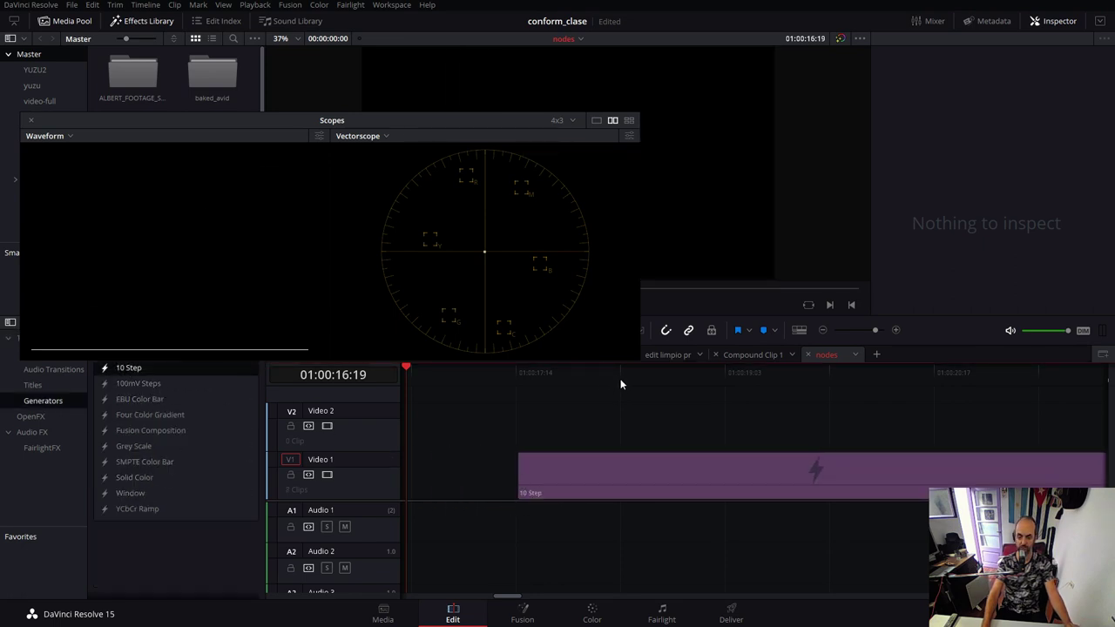
drag(636, 374, 641, 375)
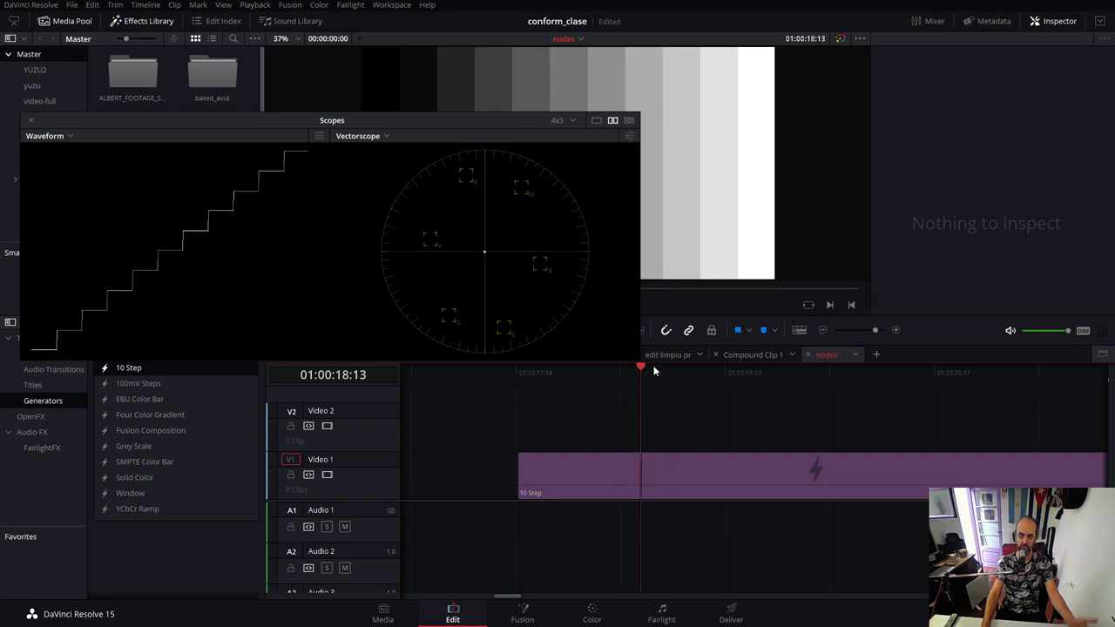
Step: Turn the 10 Step clip into a new compound clip, Compound Clip 3
click(704, 489)
right_click(703, 489)
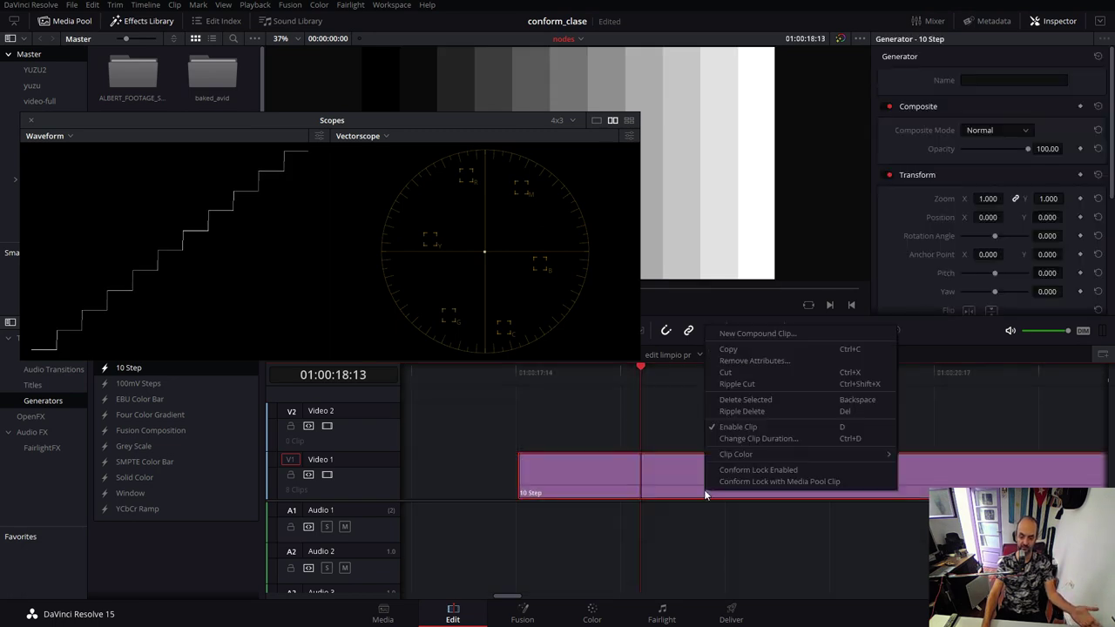
click(793, 333)
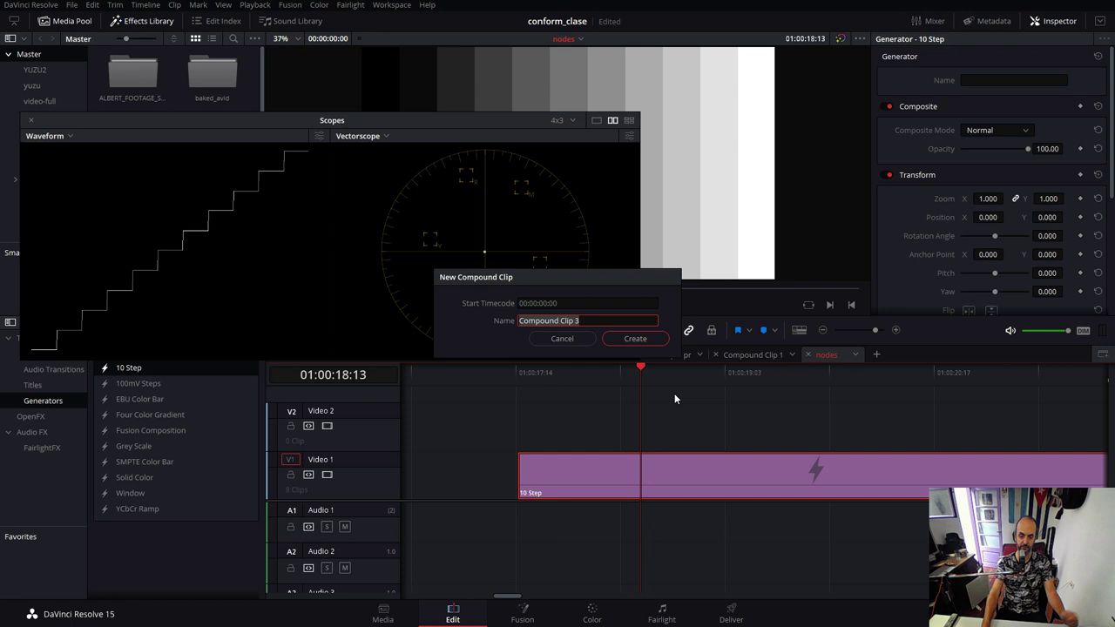
click(637, 339)
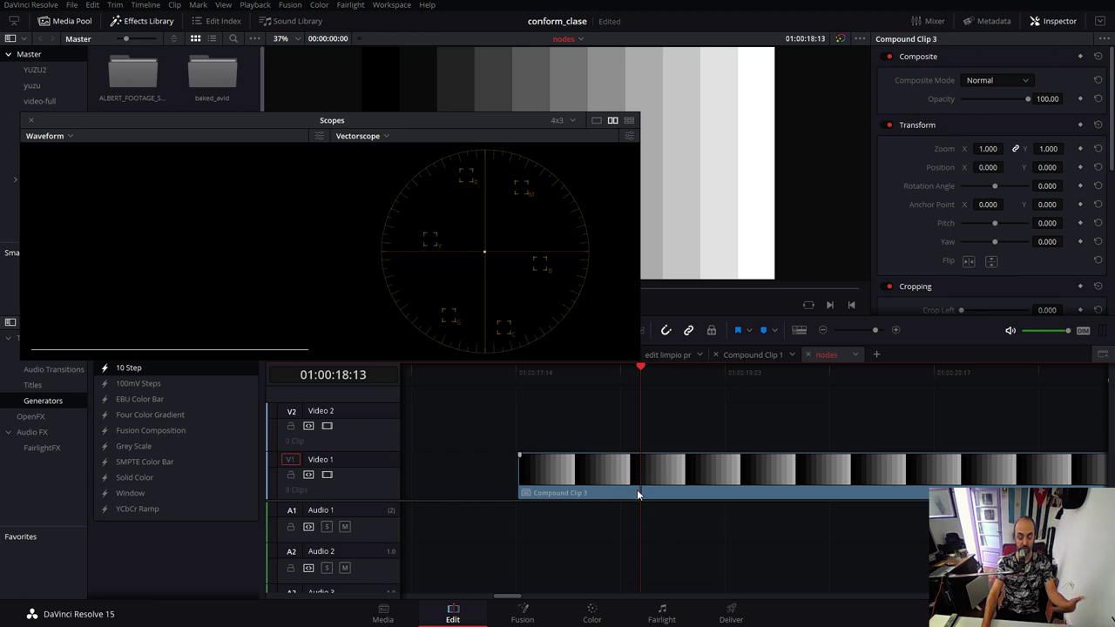
Step: On the Color page, add serial node 02 and push its Gain toward green
click(591, 614)
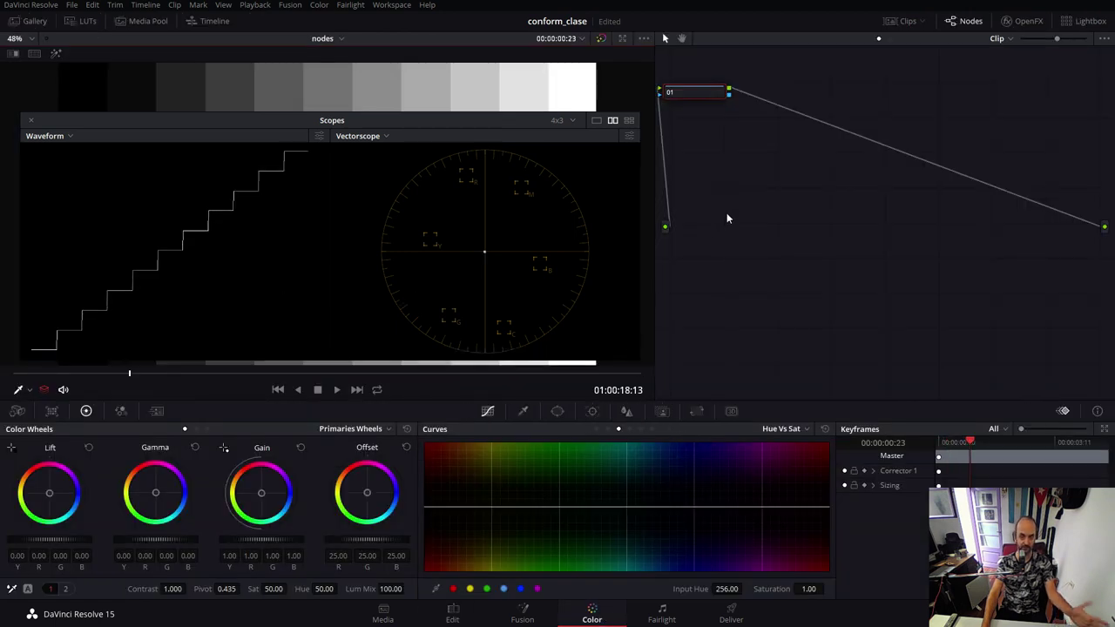
key(alt+s)
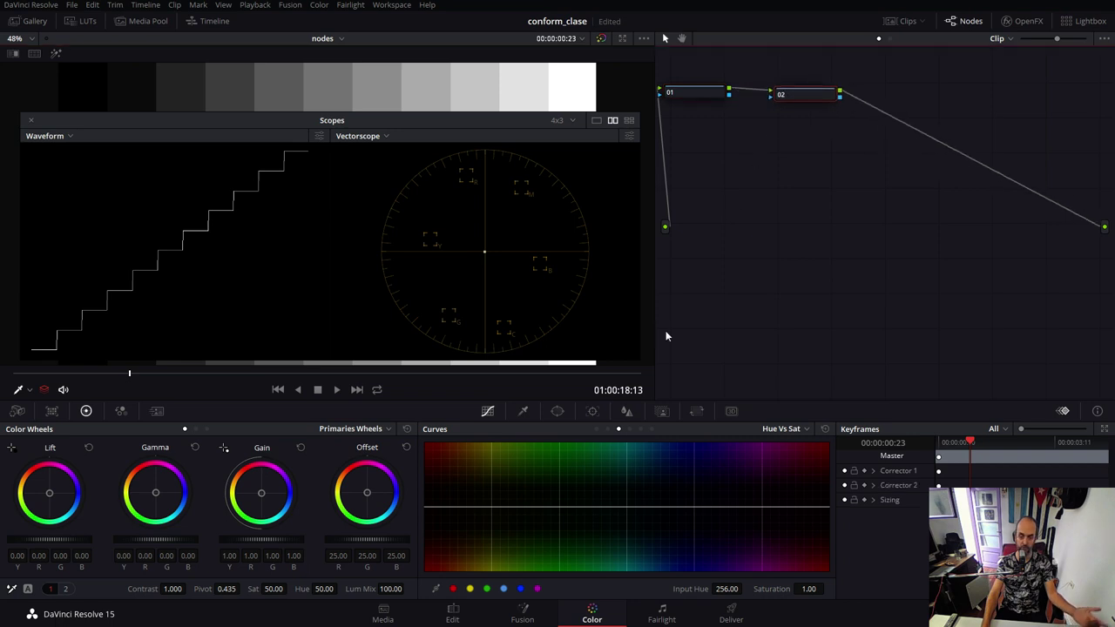
drag(261, 493, 256, 498)
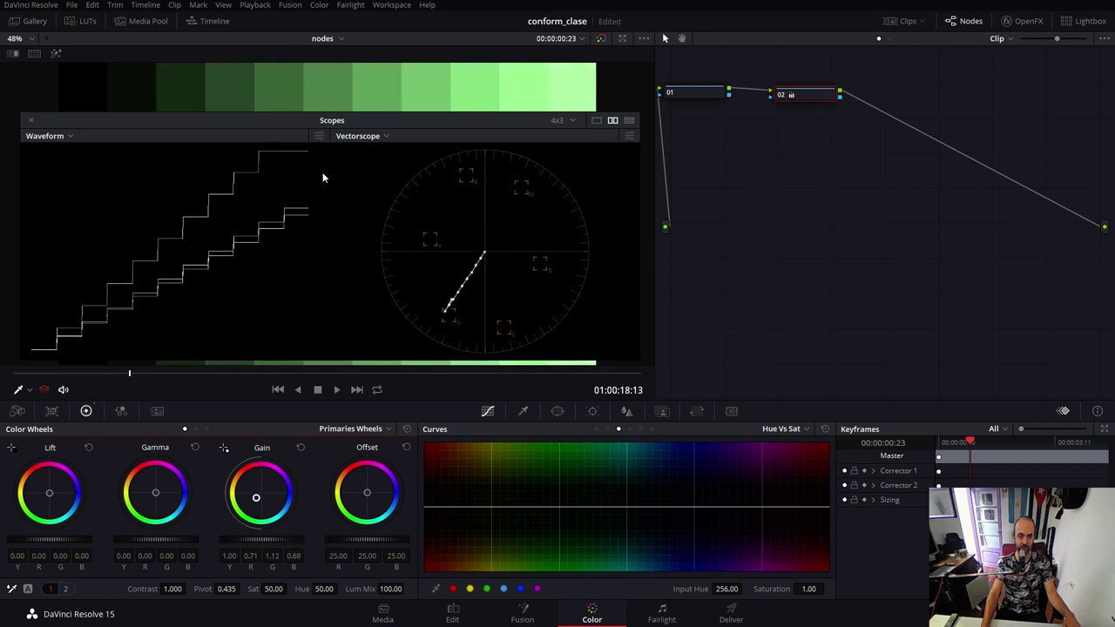
Step: Reposition the scopes window, check the waveform settings, and fine-tune node 02's green Gain
drag(296, 134, 297, 147)
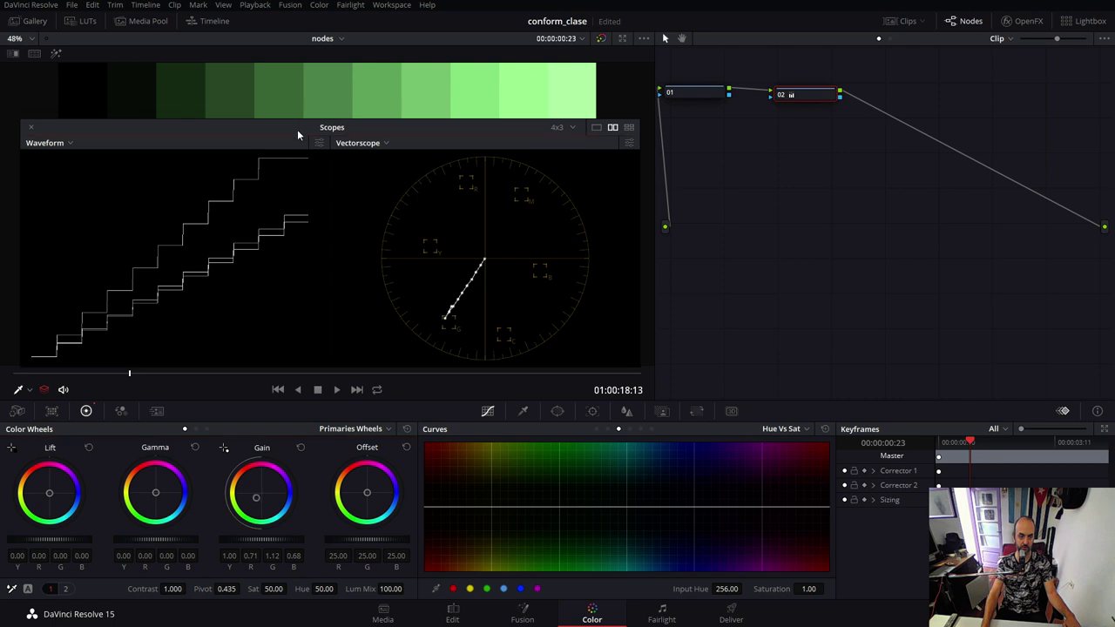
click(55, 151)
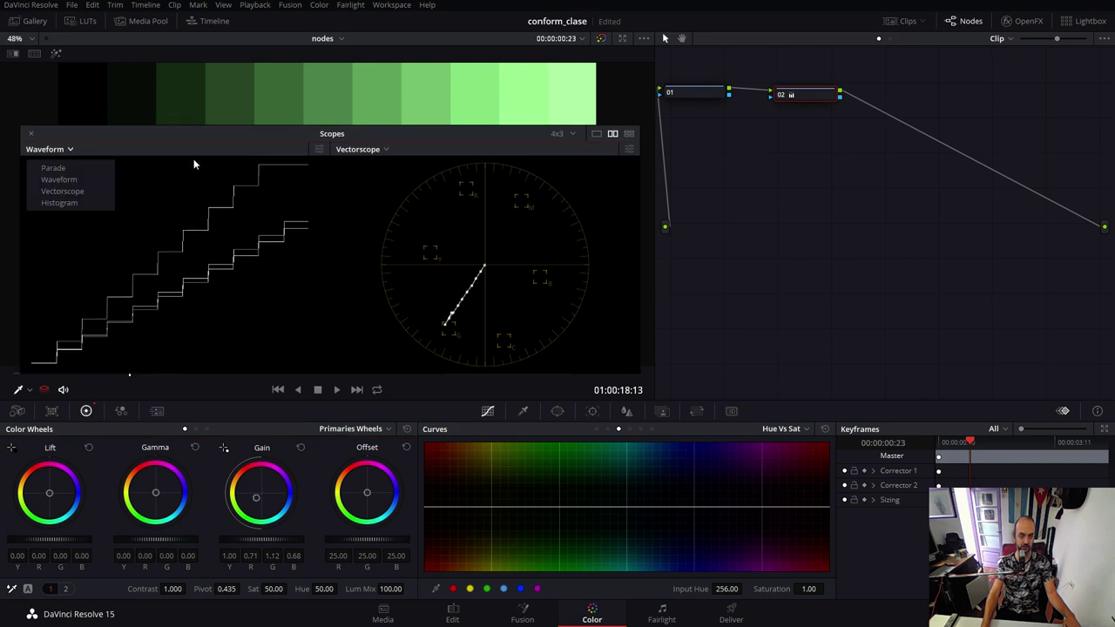
click(317, 150)
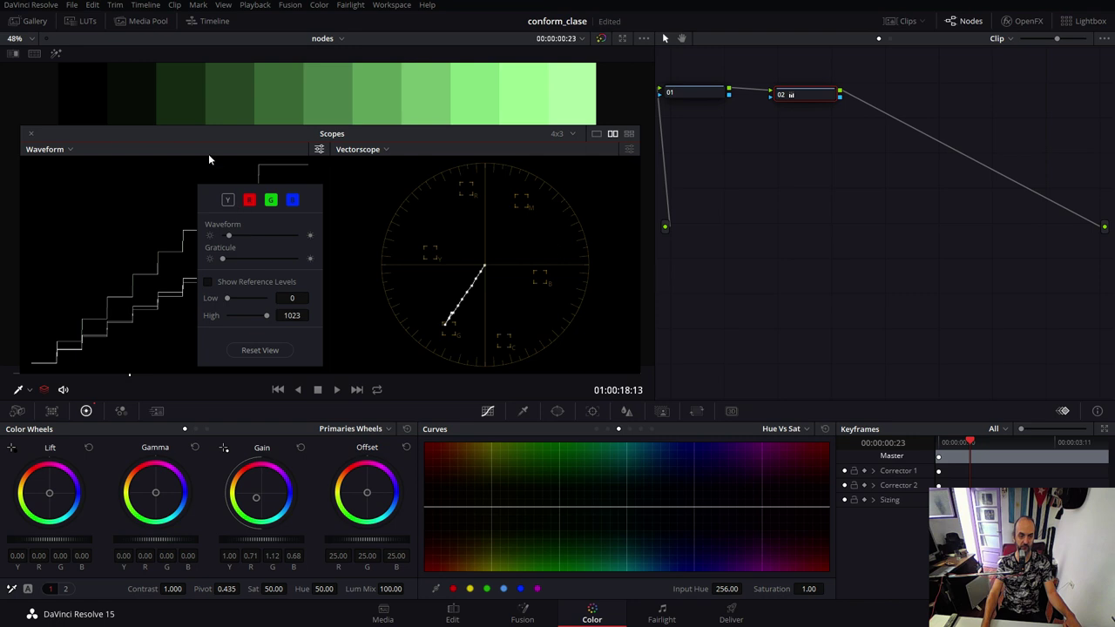
click(319, 149)
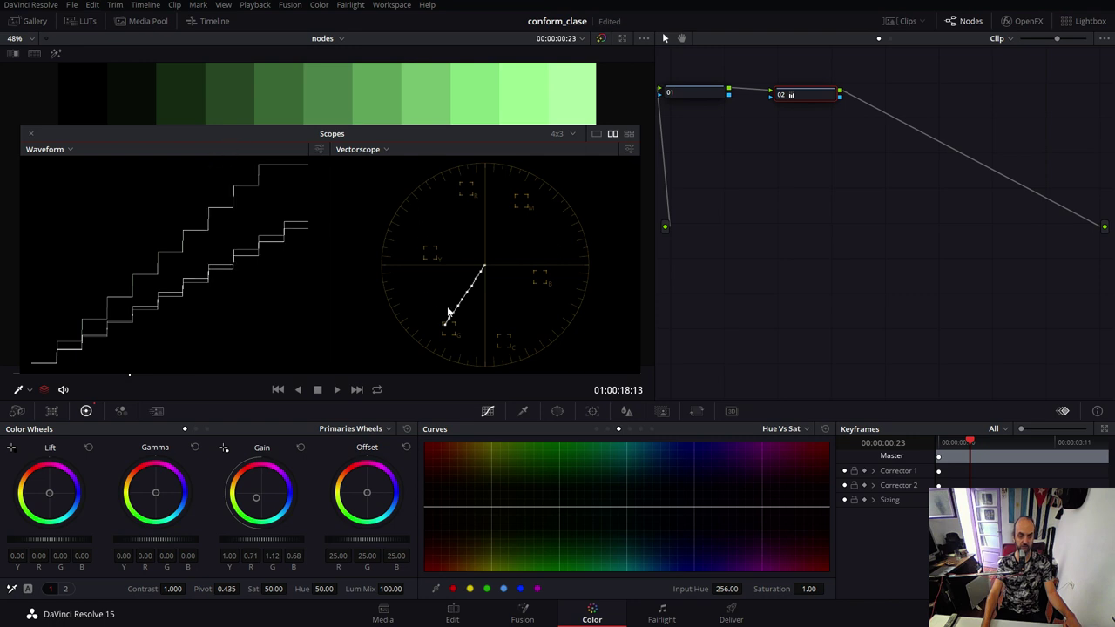
drag(253, 498, 255, 496)
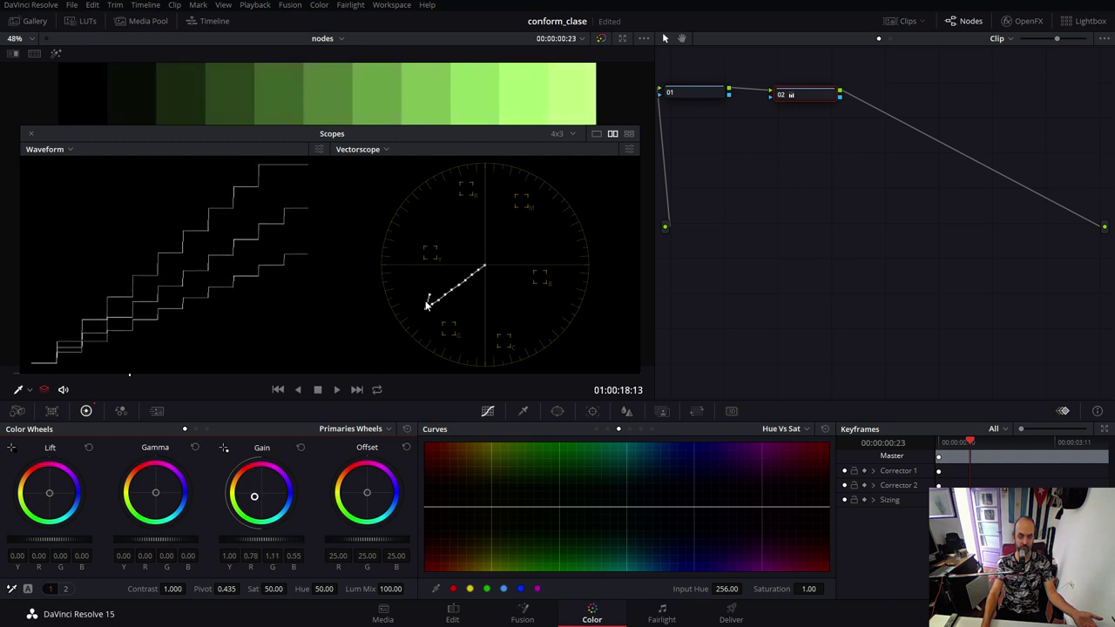
Step: Lower node 01's Gain on all channels, then shift node 02's Gain toward warm tones
click(709, 95)
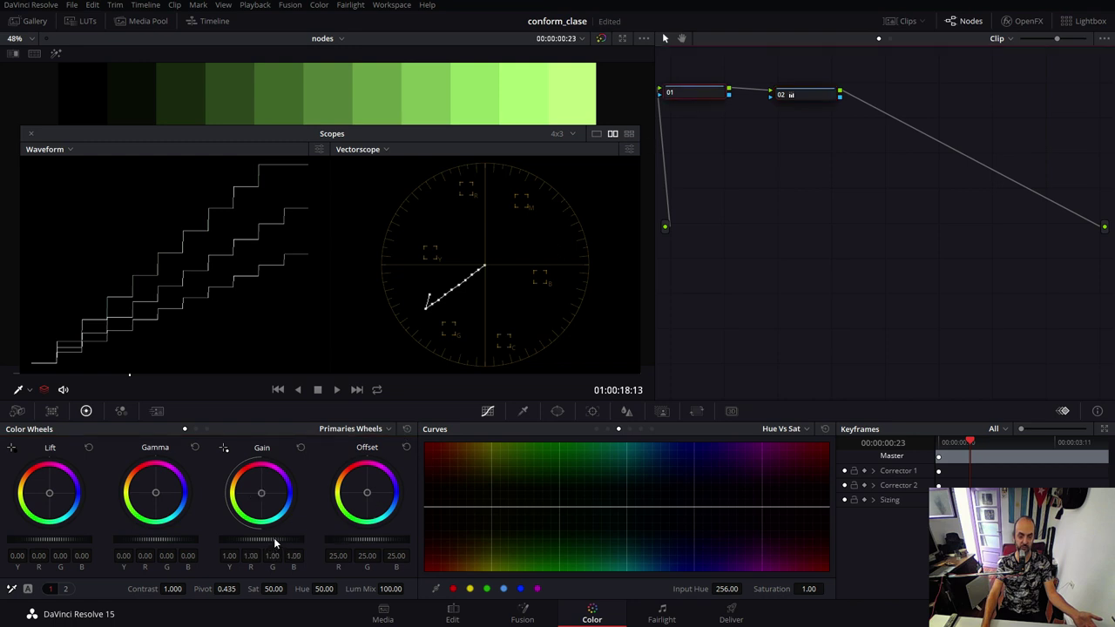
drag(276, 540, 206, 540)
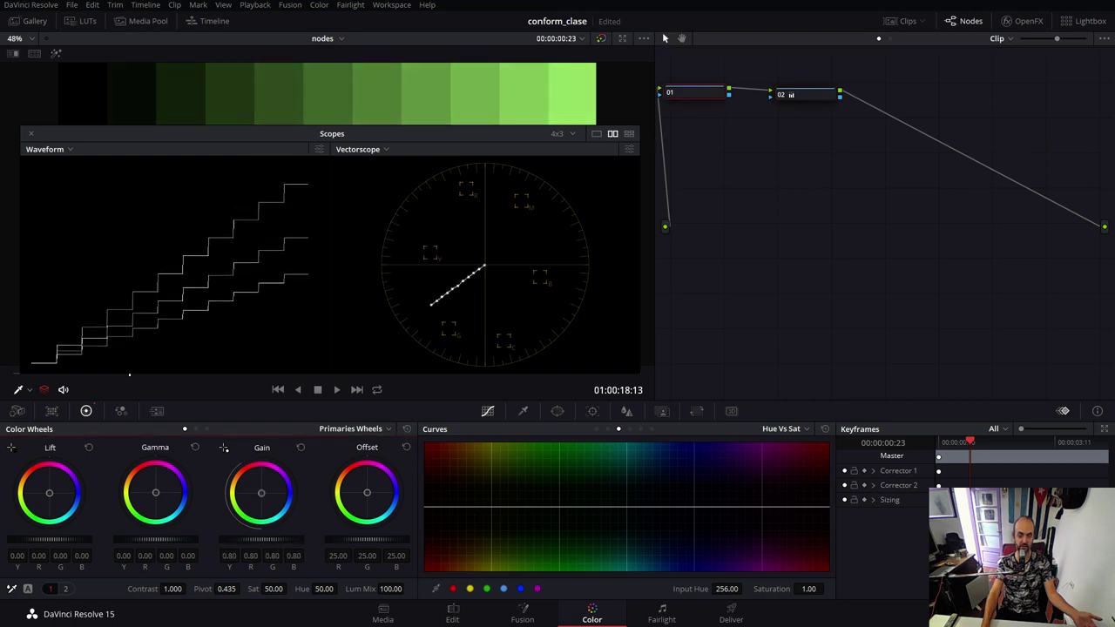
click(816, 96)
mouse_move(254, 496)
mouse_down()
mouse_move(263, 493)
mouse_move(241, 499)
mouse_move(281, 490)
mouse_up()
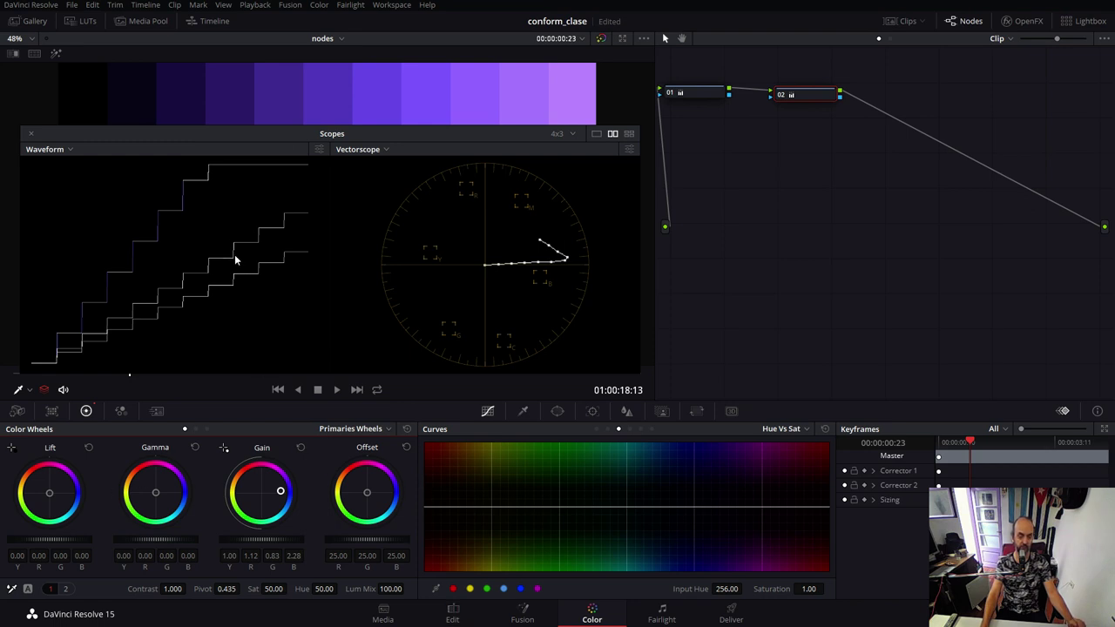
Step: Push node 02's Gain toward blue, then reset it to 1.00 on all channels
click(301, 448)
mouse_move(259, 492)
mouse_down()
mouse_move(293, 496)
mouse_move(257, 500)
mouse_up()
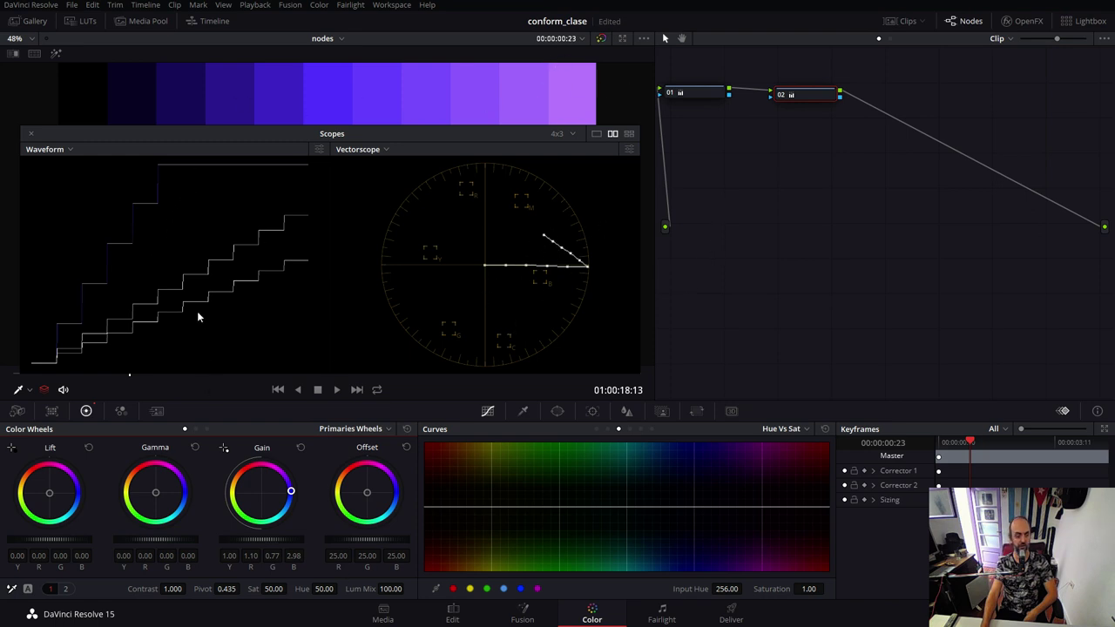
click(300, 447)
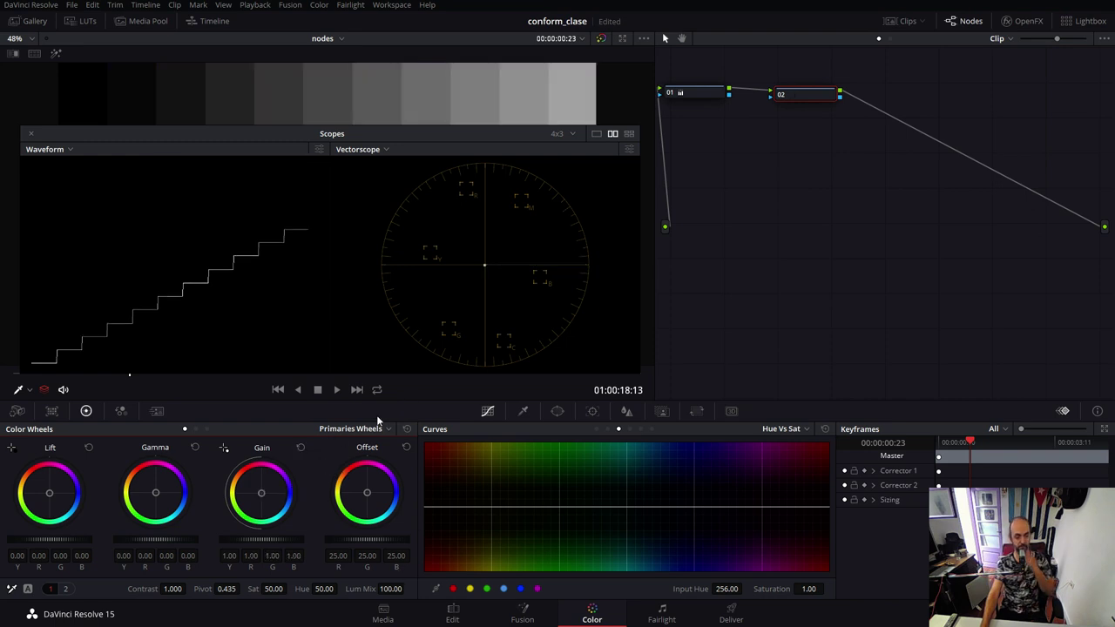
Step: Add serial node 03 with Sat near 100 and swing node 02's tint from blue to green
drag(266, 501, 266, 498)
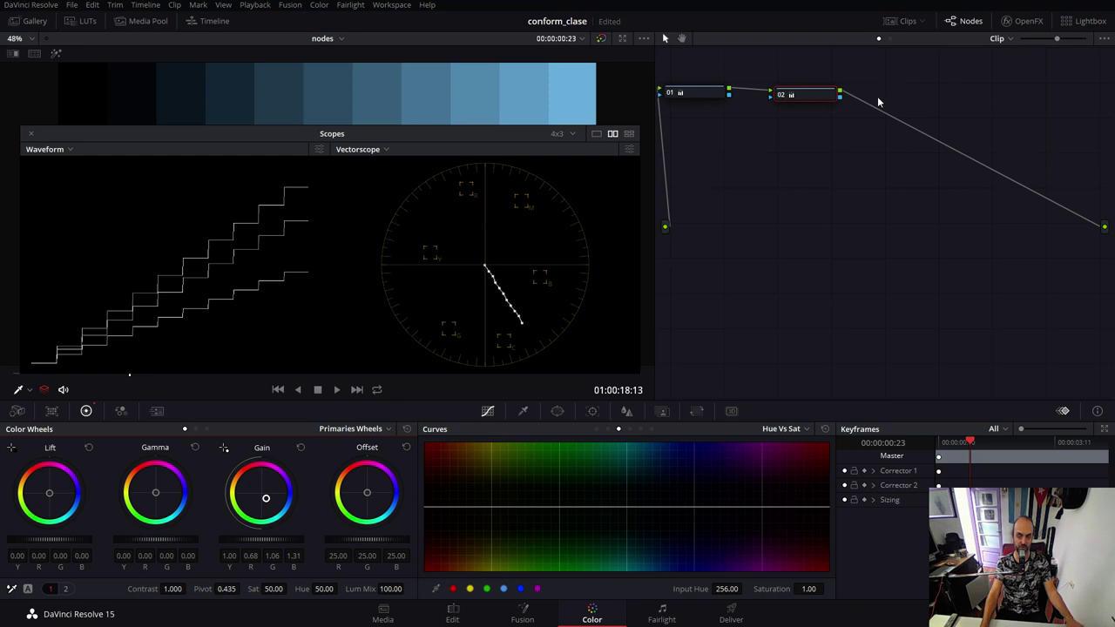
key(alt+s)
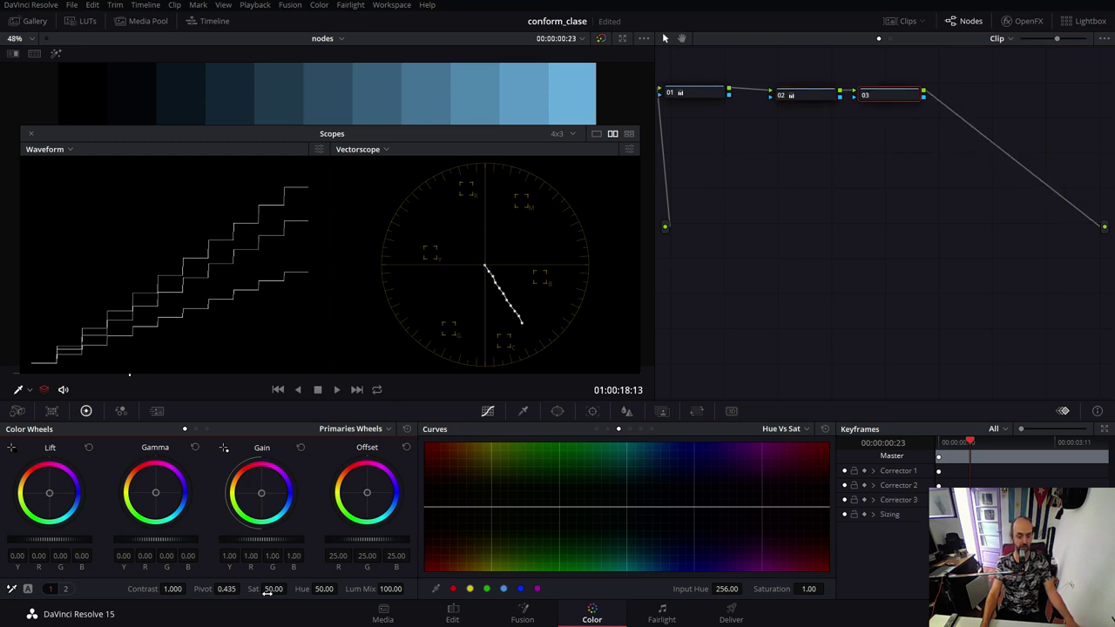
drag(290, 589, 291, 589)
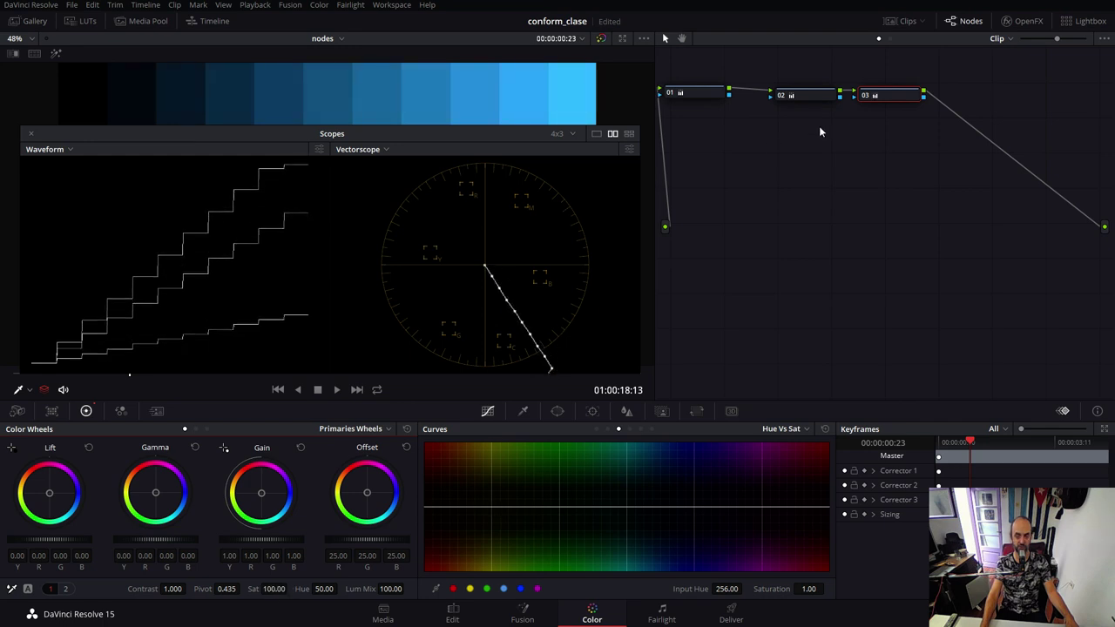
click(816, 95)
drag(273, 516, 252, 495)
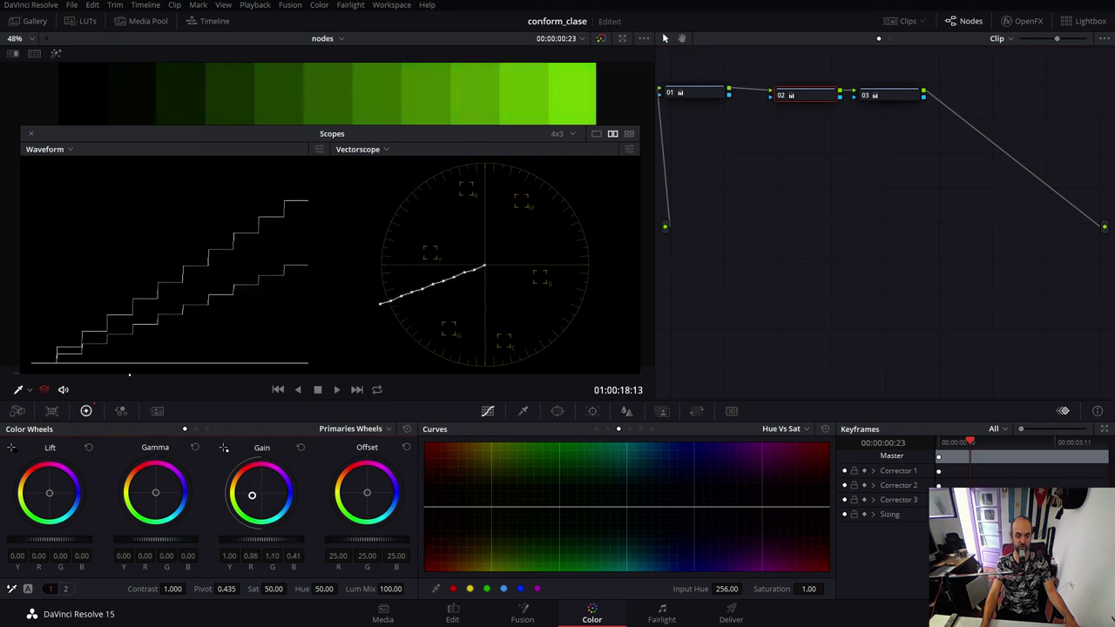
click(894, 97)
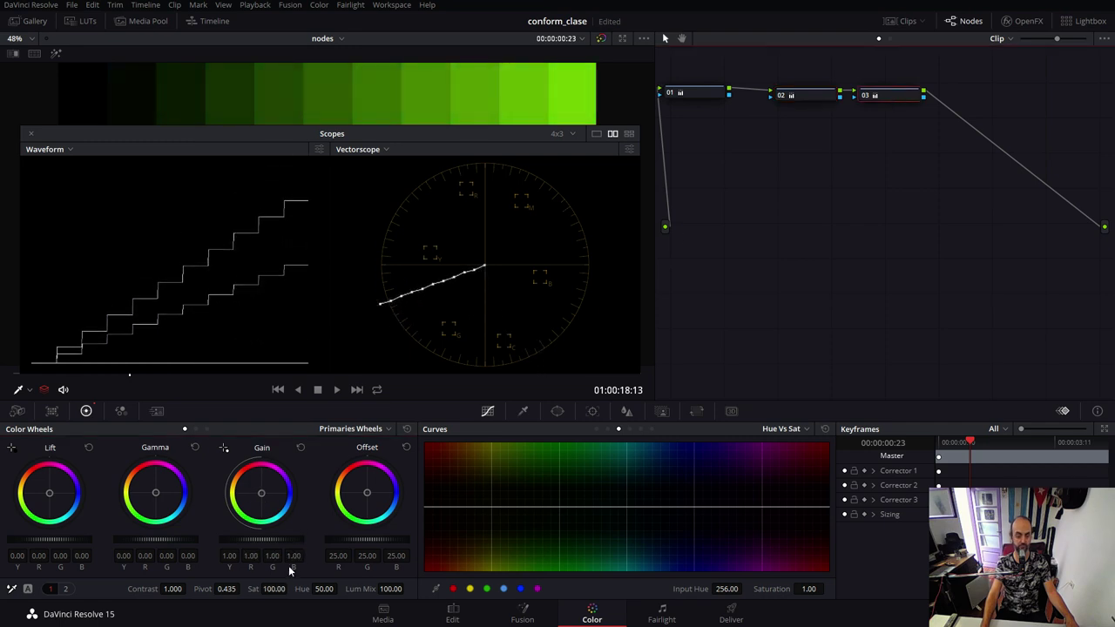
drag(268, 588, 261, 588)
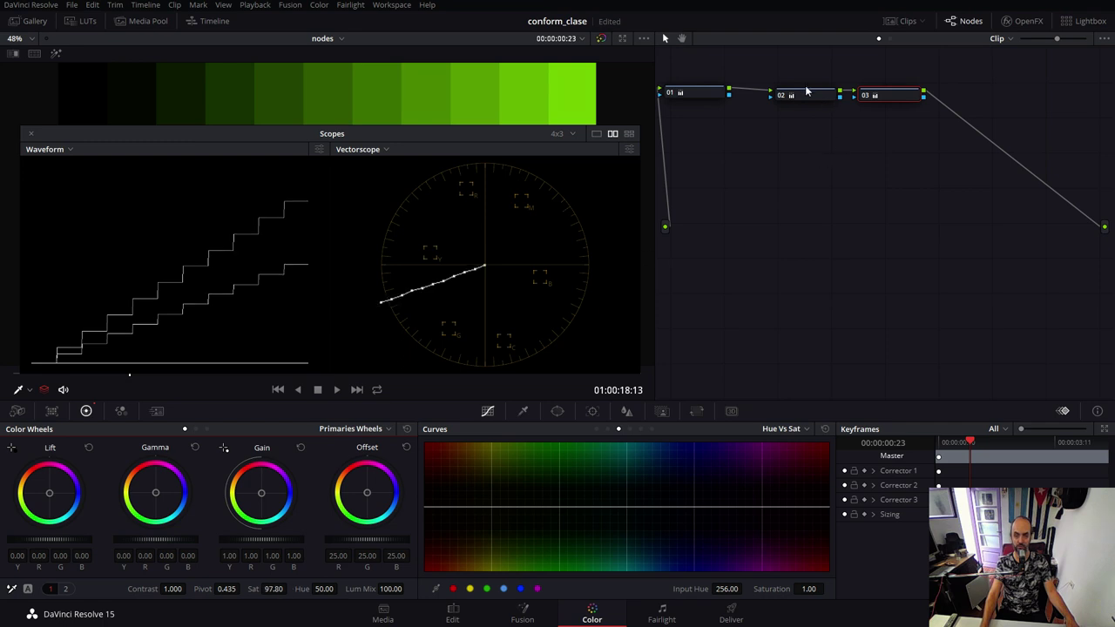
Step: Raise node 01's Gain to 0.91 and scrub node 03's Sat back to 100
click(702, 93)
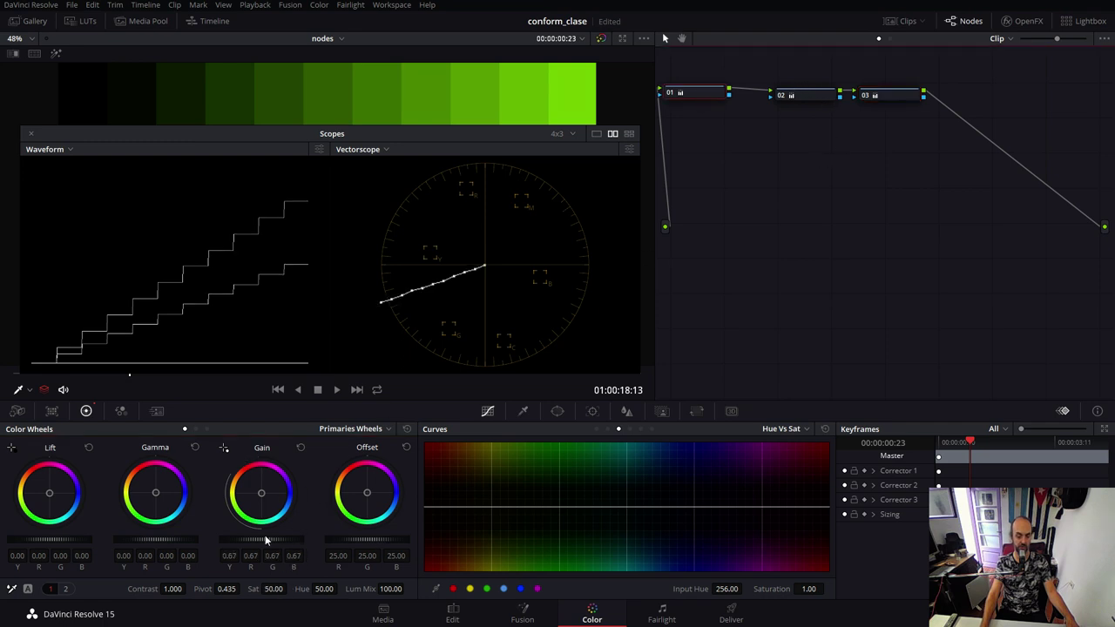
drag(266, 539, 406, 344)
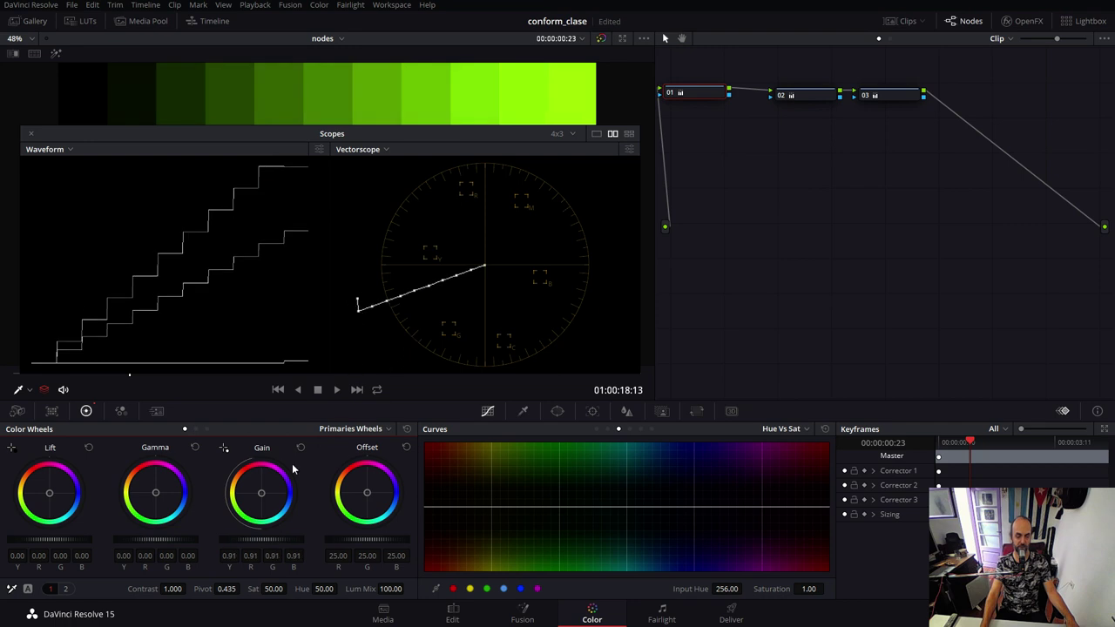
click(891, 102)
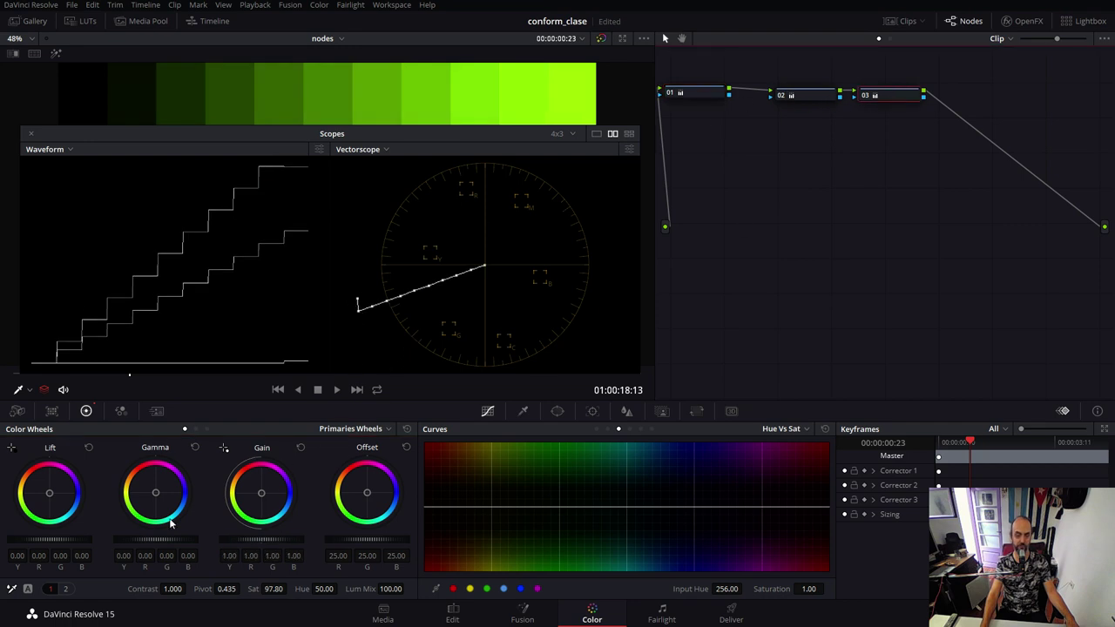
drag(269, 589, 291, 589)
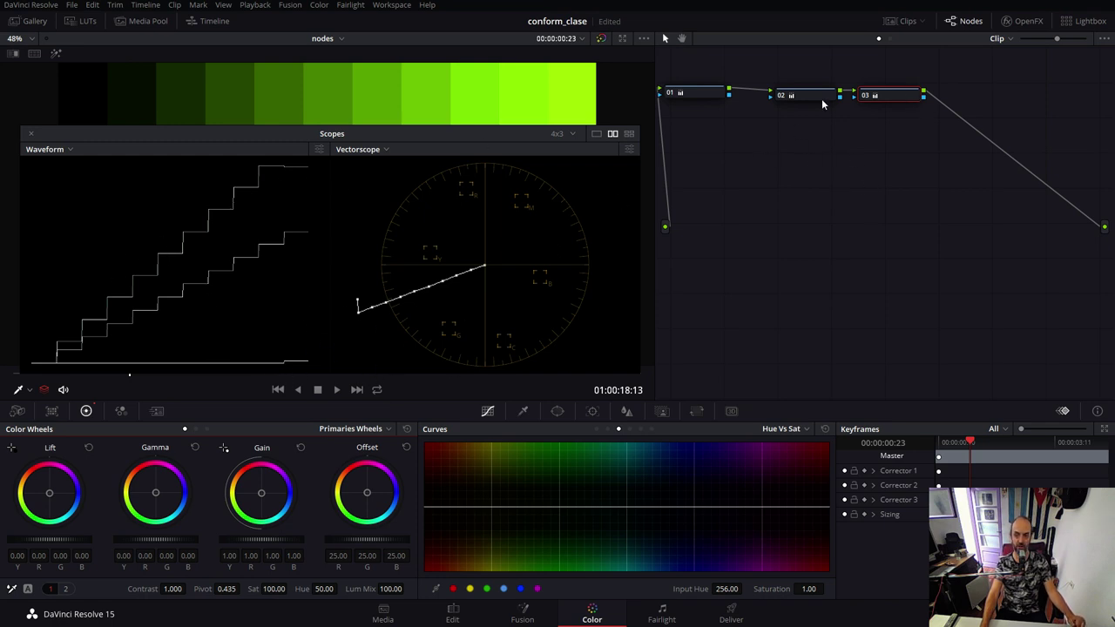
Step: Reset node 03's saturation to default and nudge node 02's Gain colour balance
click(791, 96)
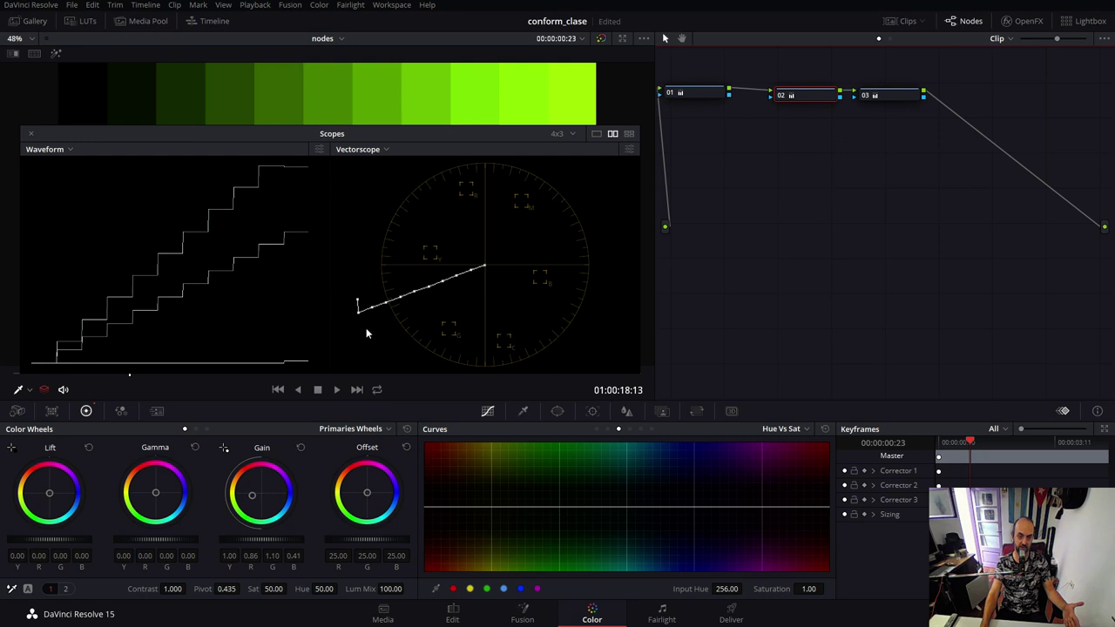
key(shift+alt+apostrophe)
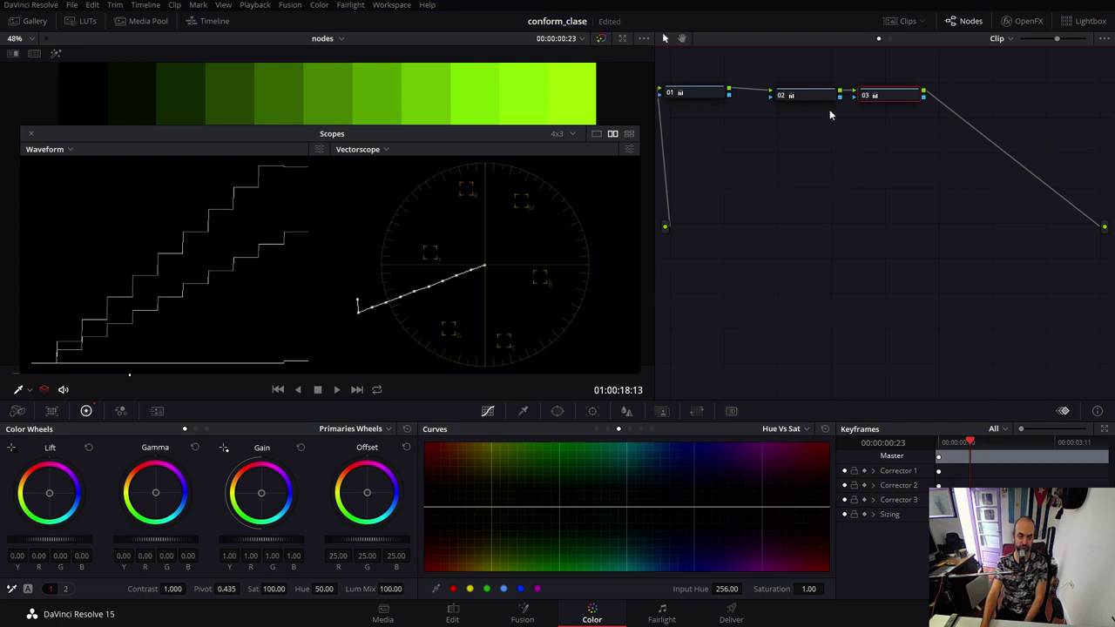
double_click(251, 589)
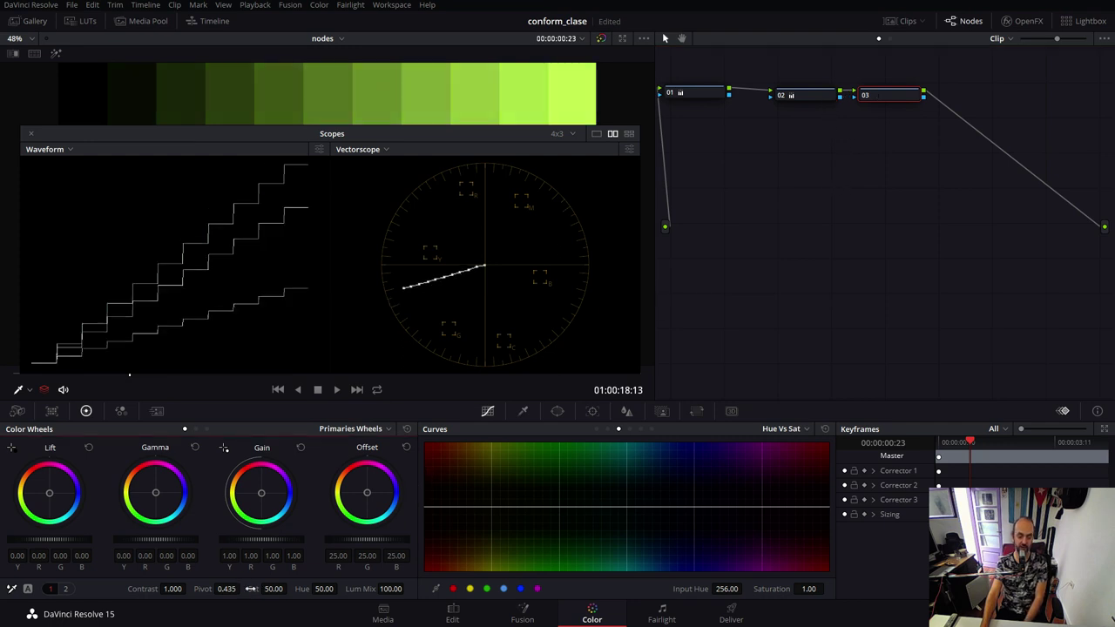
click(827, 96)
drag(277, 492, 275, 495)
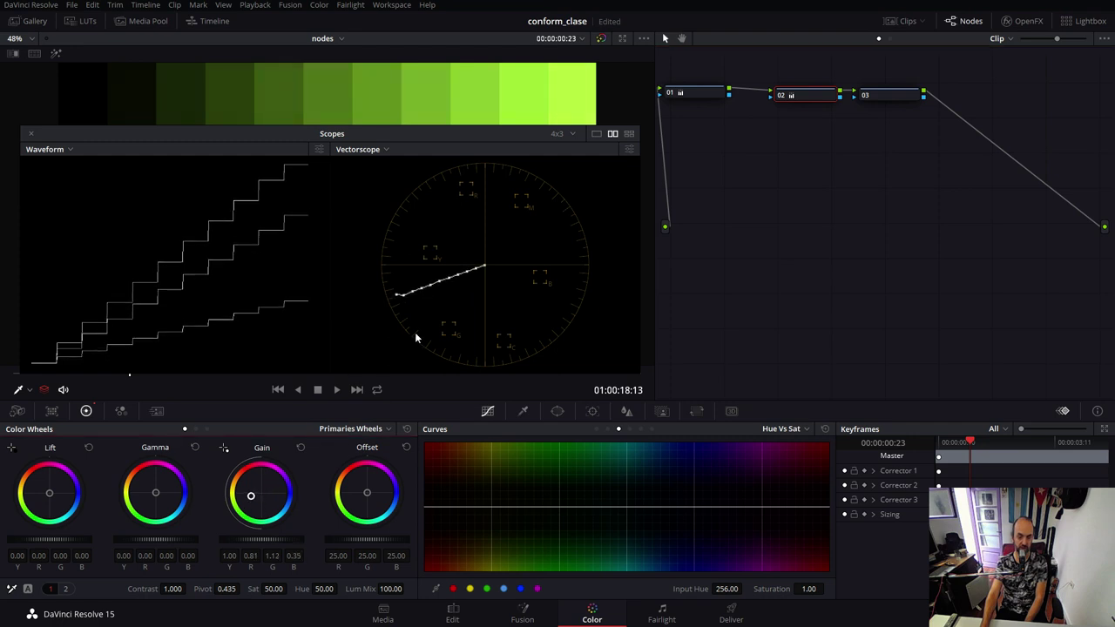
Step: Scrub node 03's Sat up toward 90.40, then settle it lower at 62.00
click(888, 90)
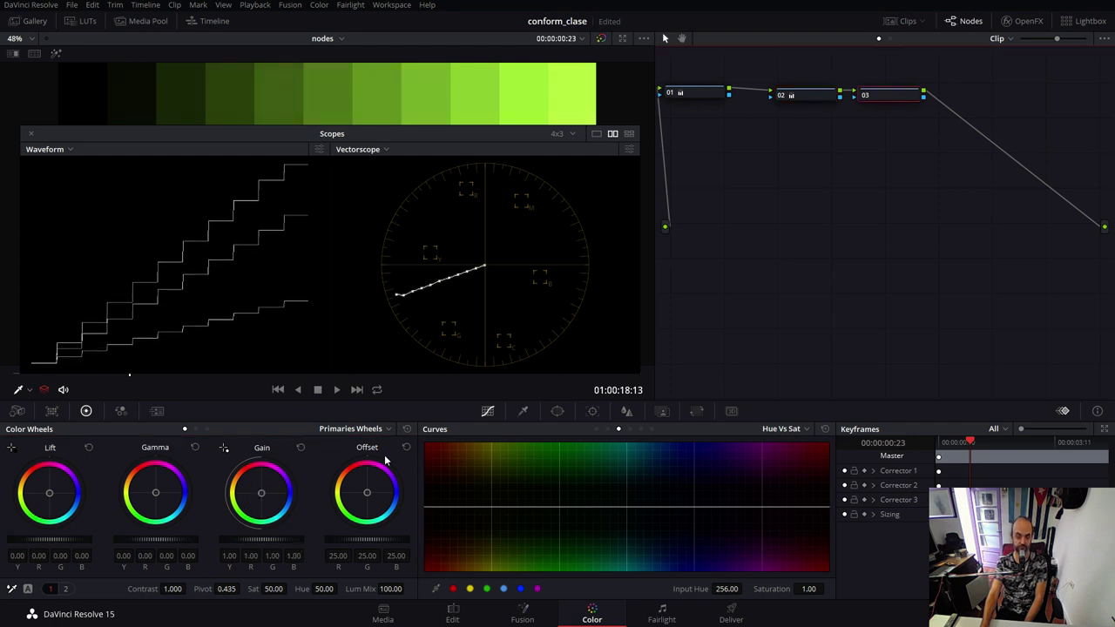
drag(275, 589, 300, 589)
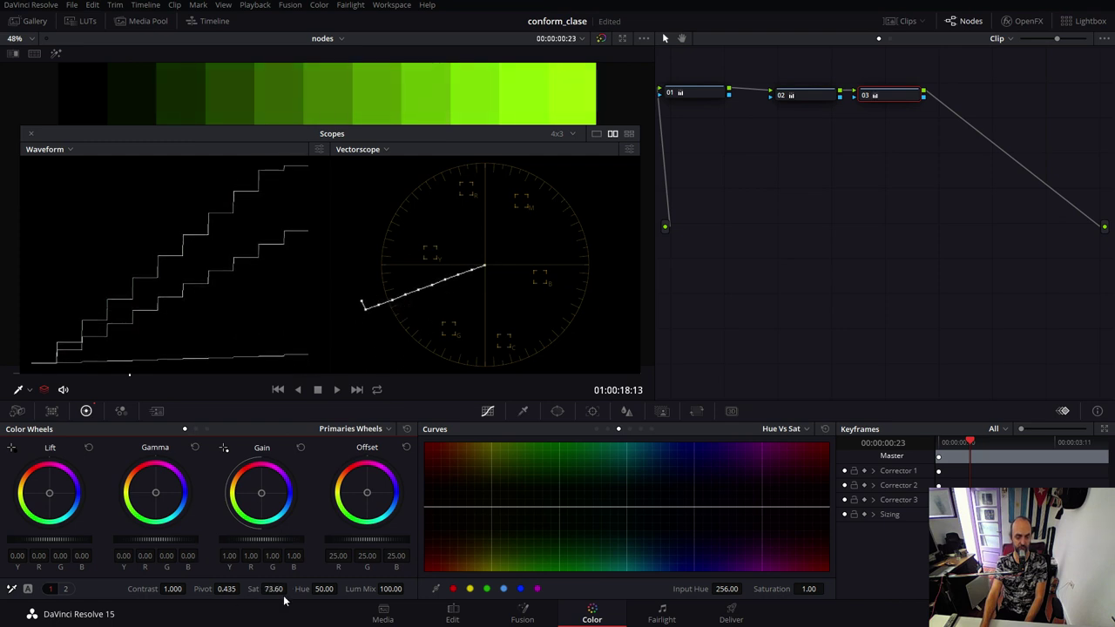
mouse_move(274, 589)
mouse_down()
mouse_move(256, 588)
mouse_move(266, 589)
mouse_up()
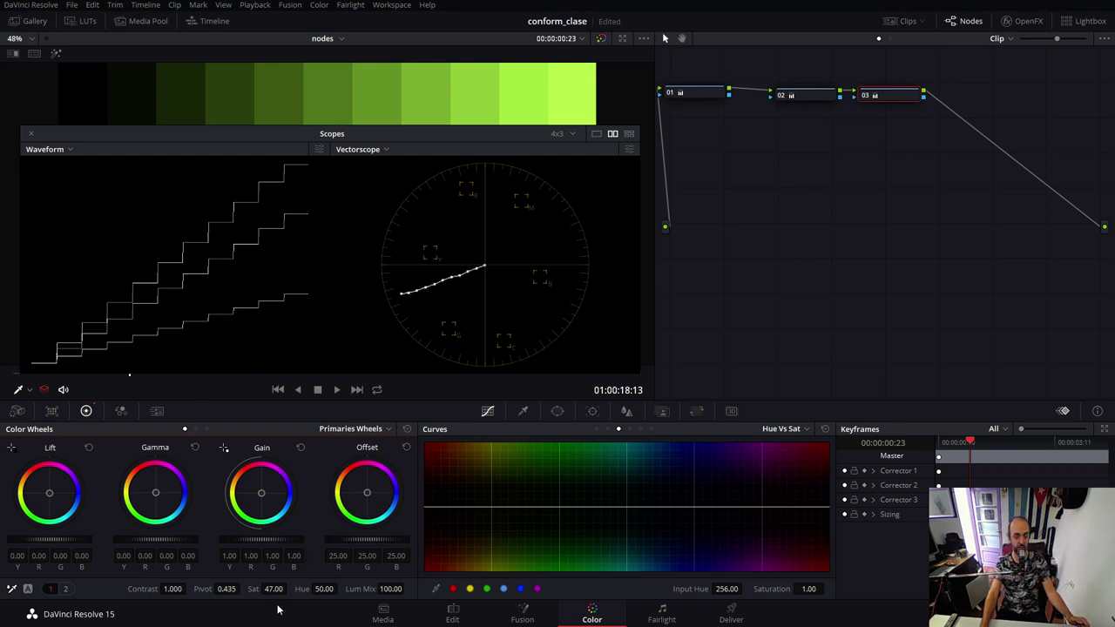
mouse_move(270, 584)
mouse_down()
mouse_move(252, 585)
mouse_move(277, 584)
mouse_up()
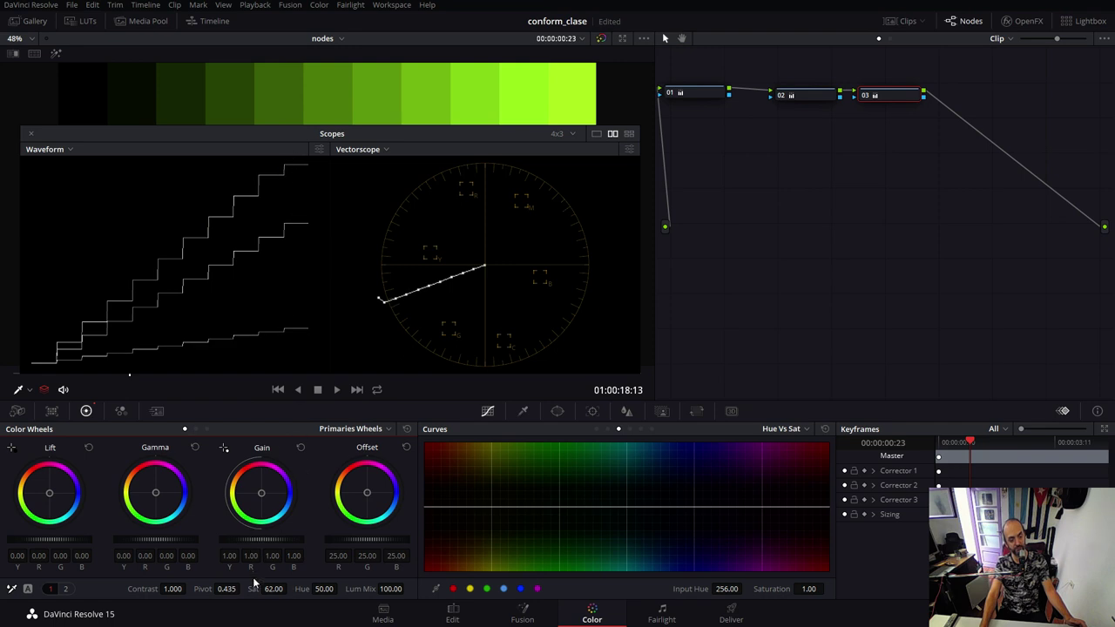
Step: Lower node 03's Sat to 48.40 and bring up page 2 with Temp, Tint and Col Boost
drag(274, 589, 325, 589)
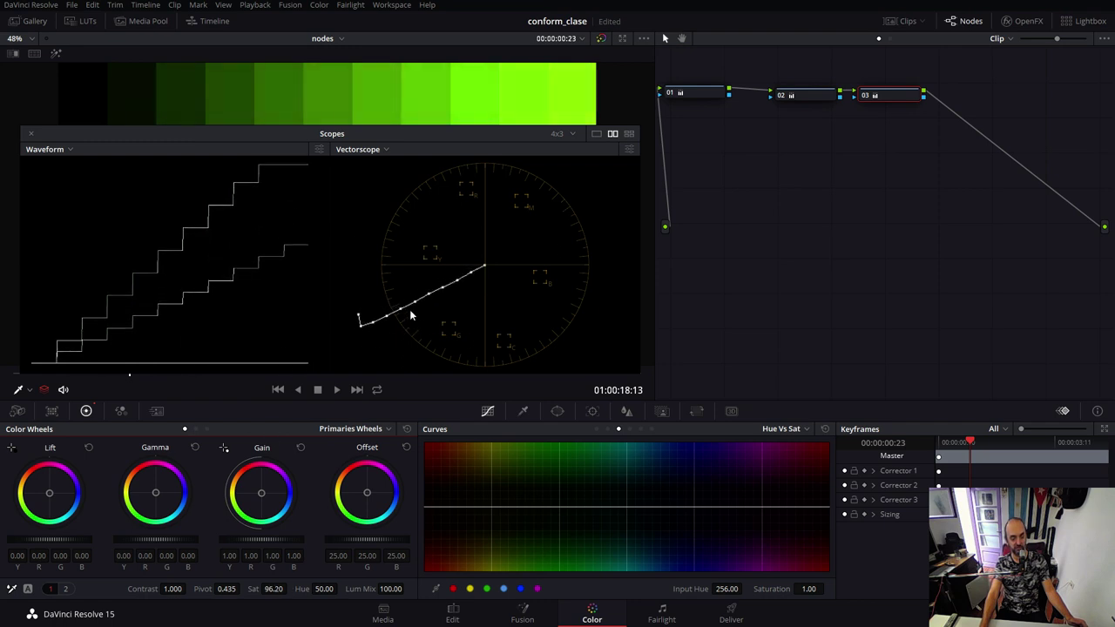
mouse_move(275, 590)
mouse_down()
mouse_move(337, 588)
mouse_move(313, 588)
mouse_up()
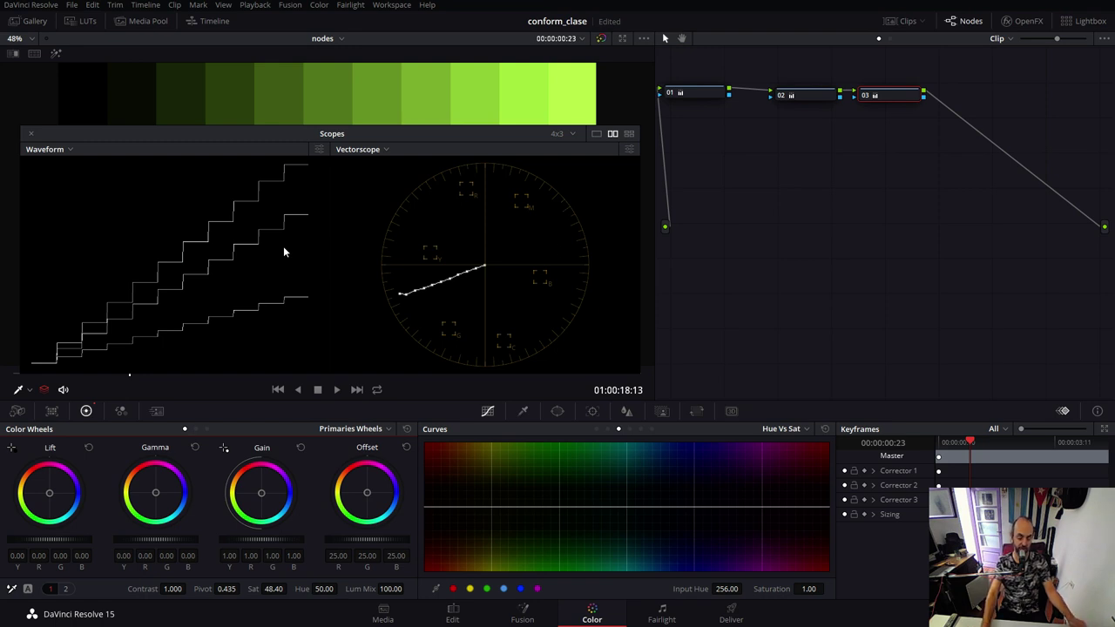
click(65, 588)
Step: Try node 03's Col Boost at several values, settling on -49.50, with the scopes window enlarged
drag(291, 589, 310, 589)
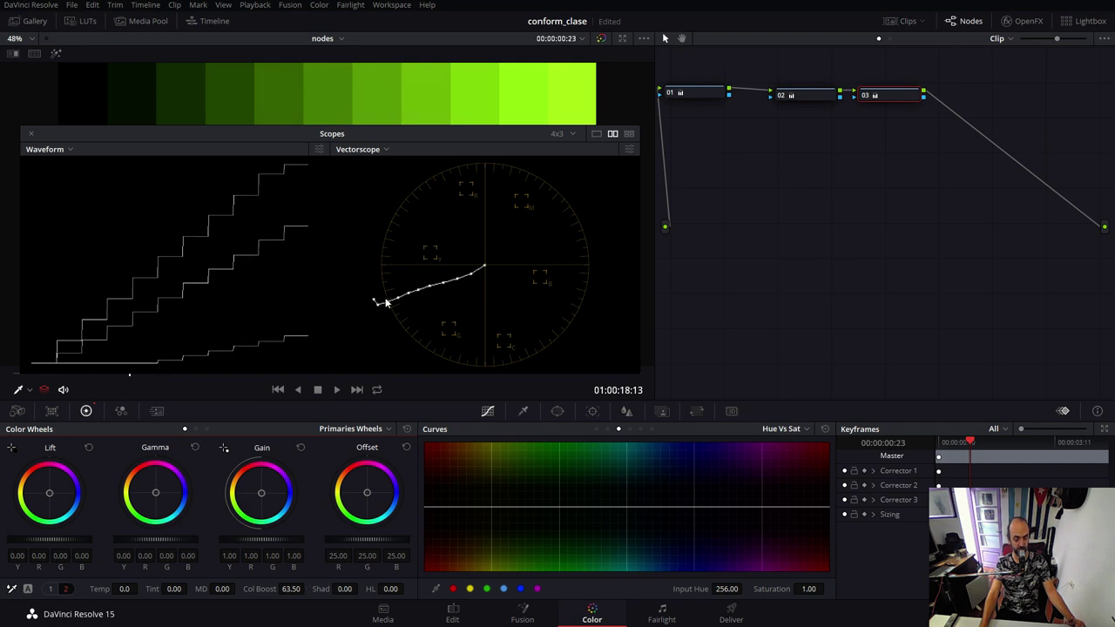
drag(291, 589, 322, 588)
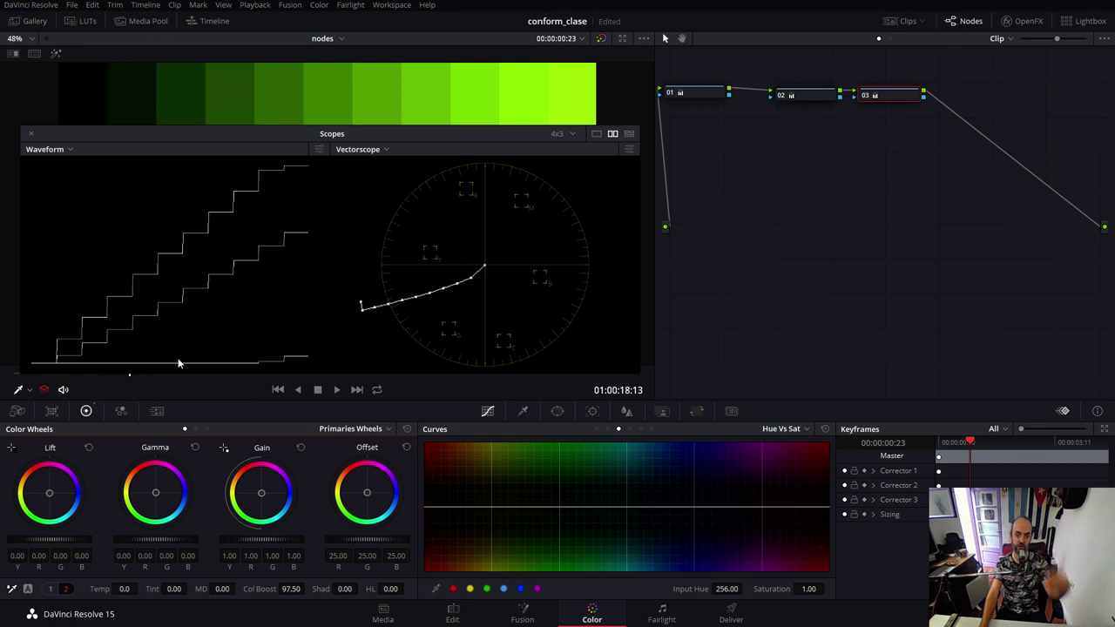
drag(291, 589, 239, 589)
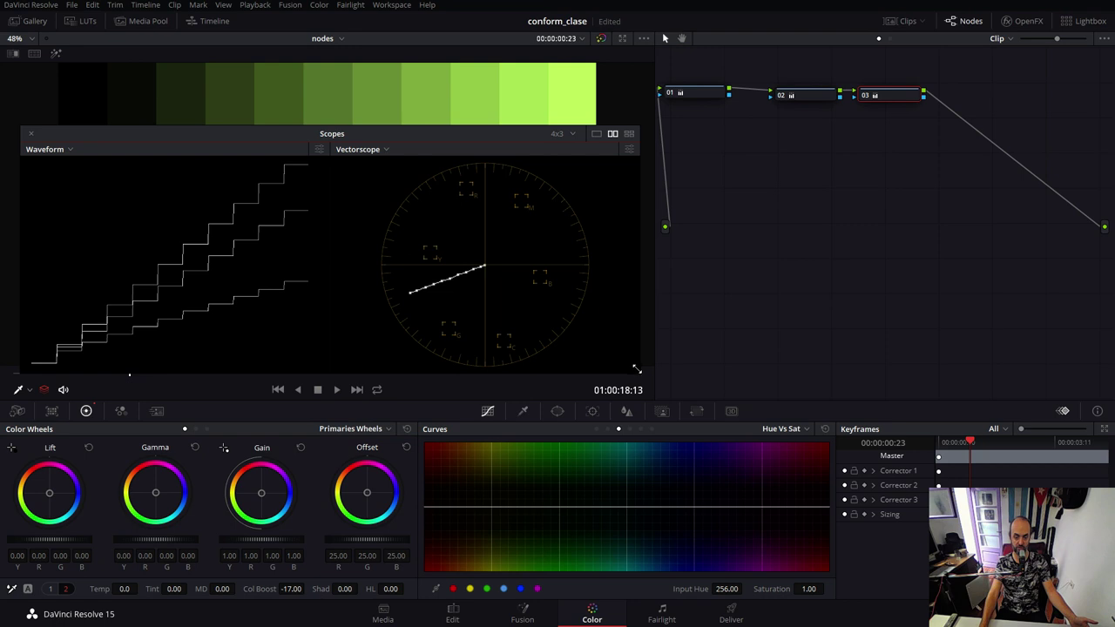
drag(637, 369, 850, 453)
drag(283, 589, 217, 588)
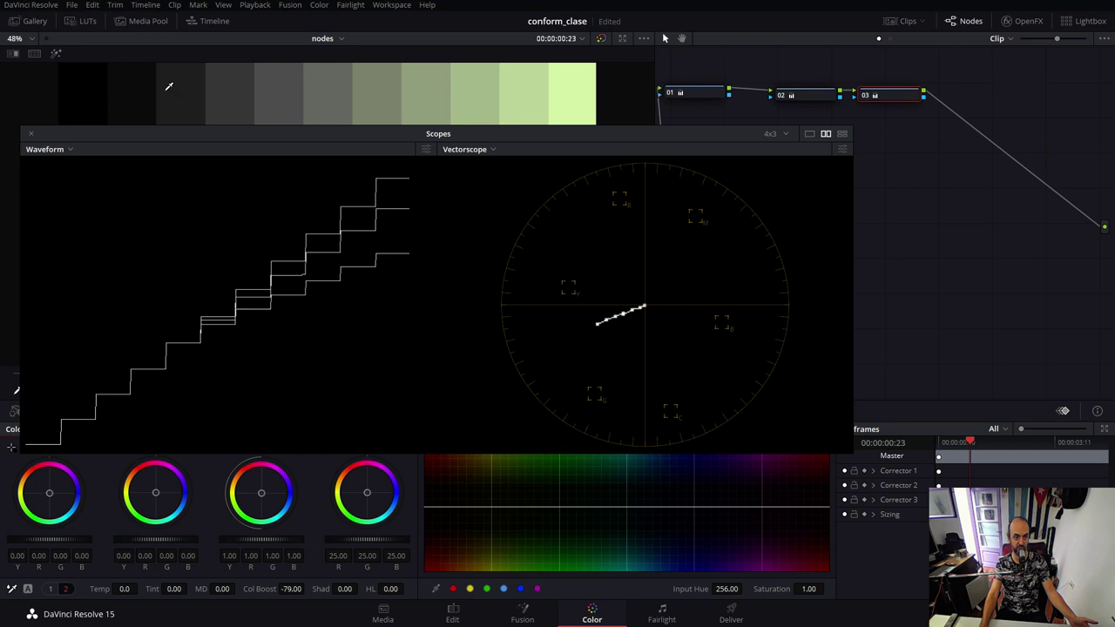
drag(290, 588, 366, 589)
mouse_move(290, 589)
mouse_down()
mouse_move(252, 589)
mouse_move(319, 589)
mouse_move(319, 368)
mouse_up()
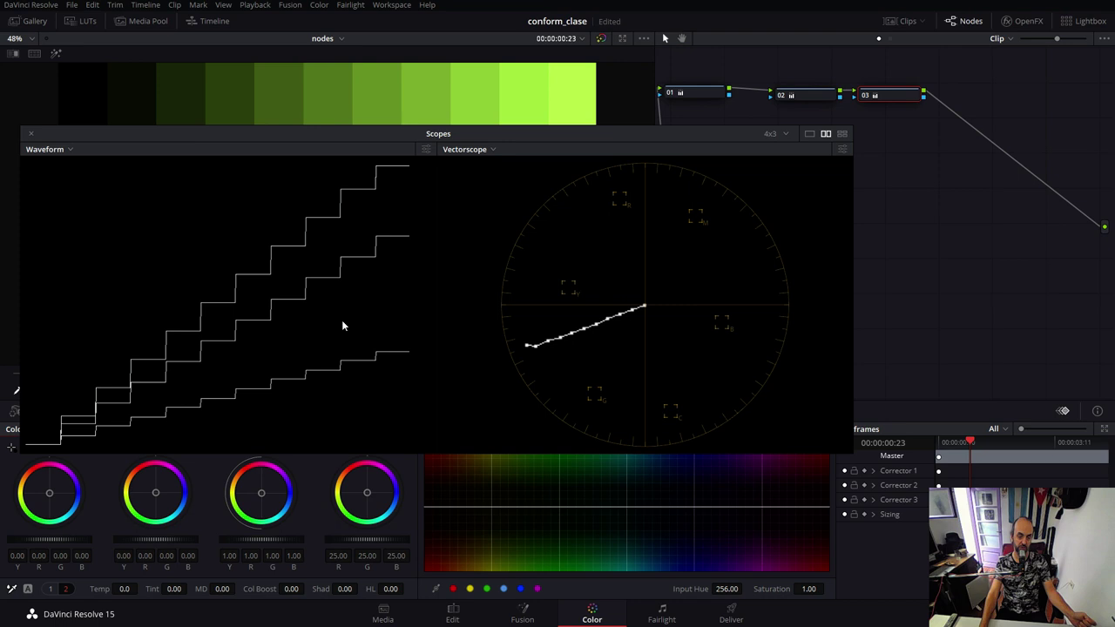
mouse_move(290, 589)
mouse_down()
mouse_move(174, 589)
mouse_move(157, 143)
mouse_up()
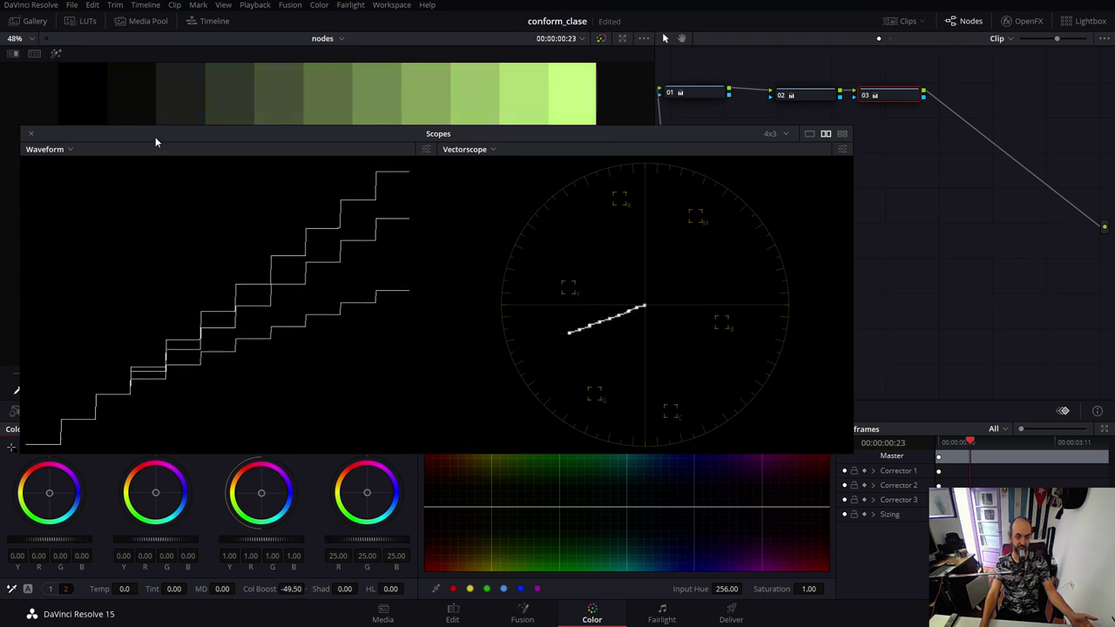
Step: Back on adjustment page 1, raise node 03's Sat to 100, then reset it to 50.00
click(54, 590)
drag(273, 588, 291, 589)
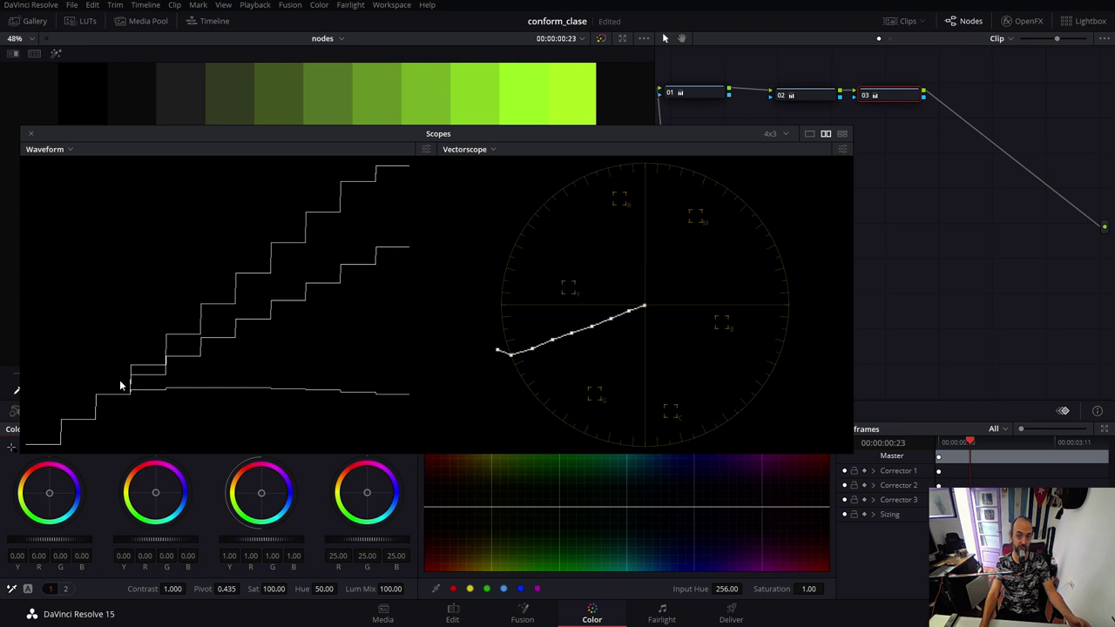
double_click(252, 588)
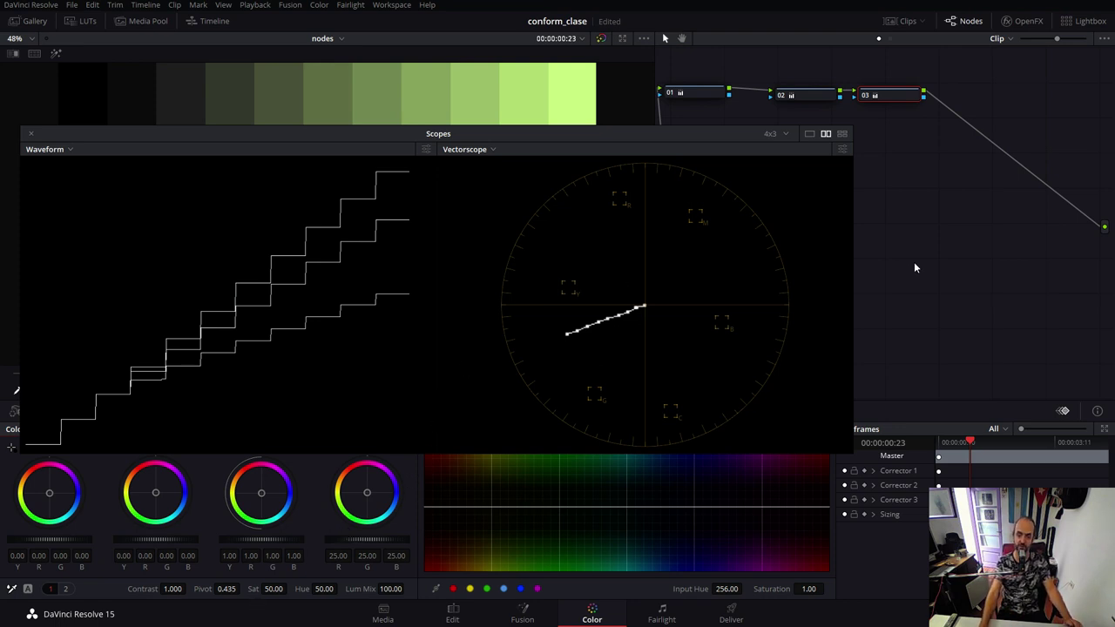
drag(903, 101, 901, 99)
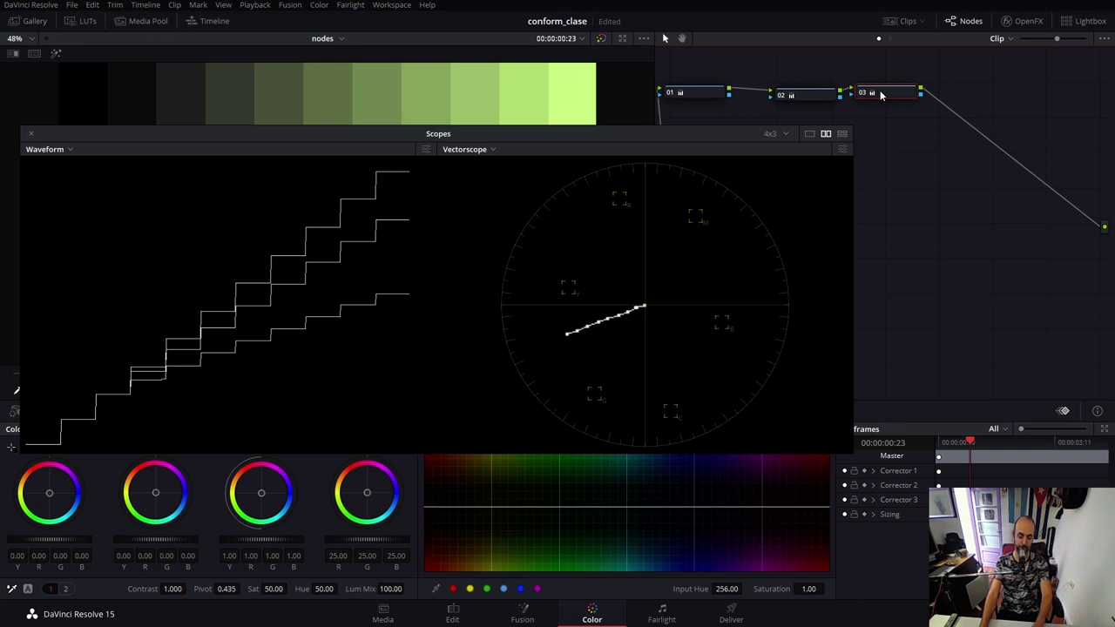
Step: Delete node 03 and add a fresh neutral serial node 03 after node 02
key(Delete)
drag(812, 103, 818, 101)
key(alt+s)
Step: Set node 03's Color Space to YUV and nudge it slightly right
right_click(909, 97)
mouse_move(974, 274)
mouse_move(972, 253)
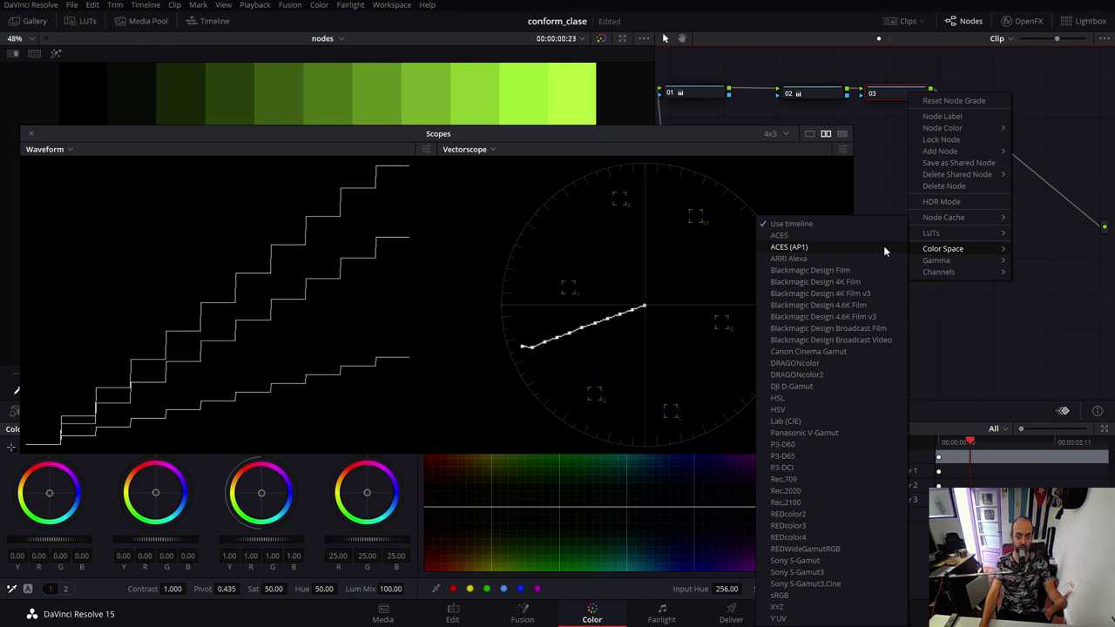
click(779, 619)
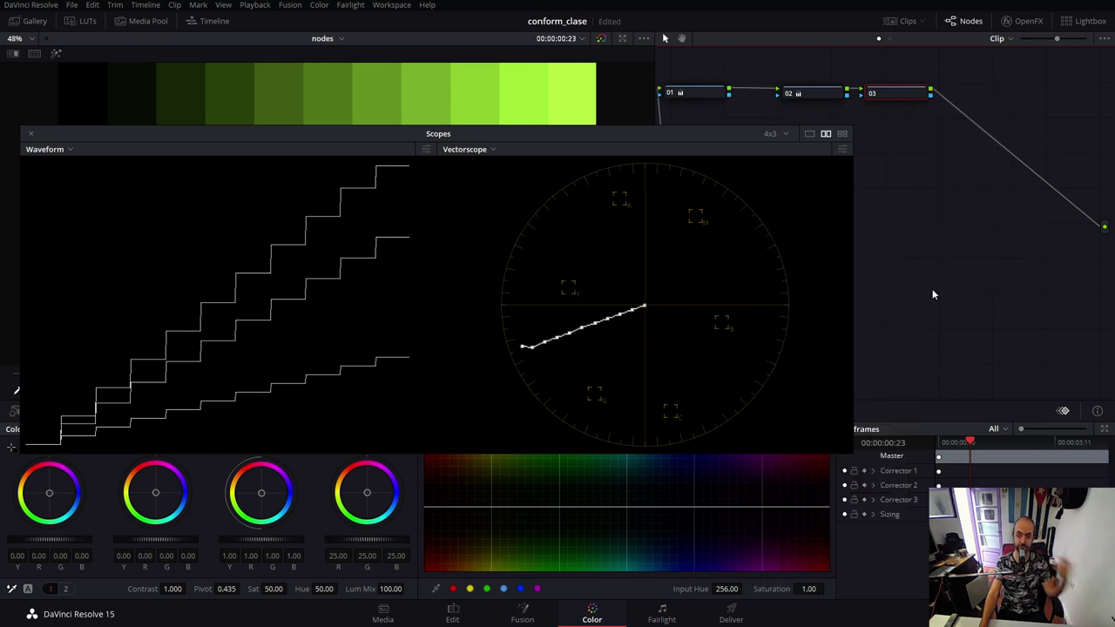
drag(892, 94, 906, 92)
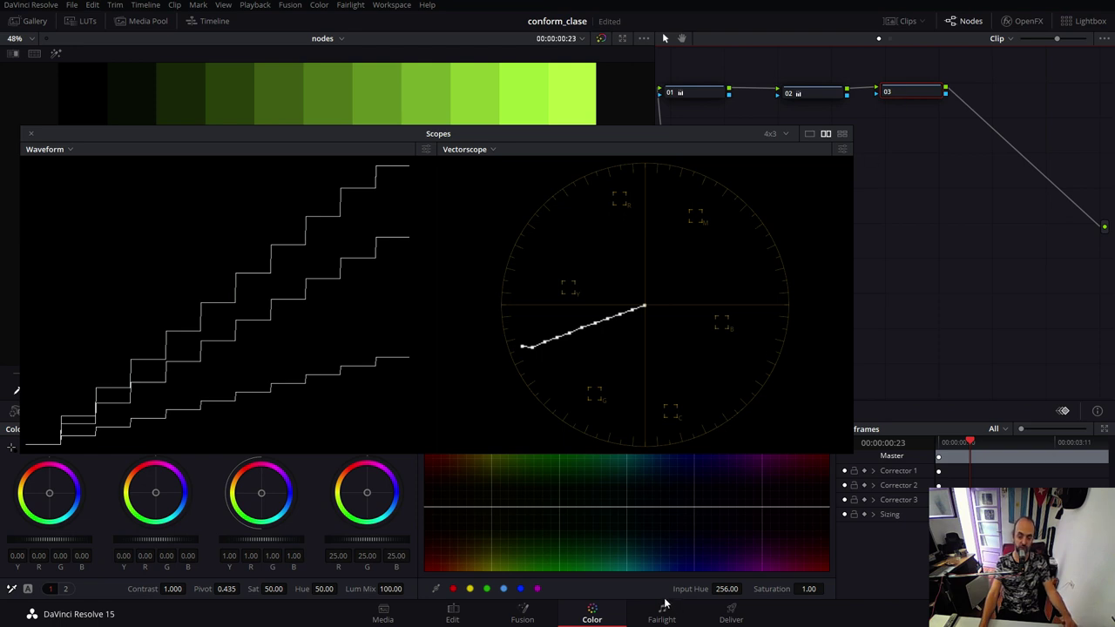
Step: Uncheck Channel 1 on node 03 so only Channels 2 and 3 are processed
right_click(920, 85)
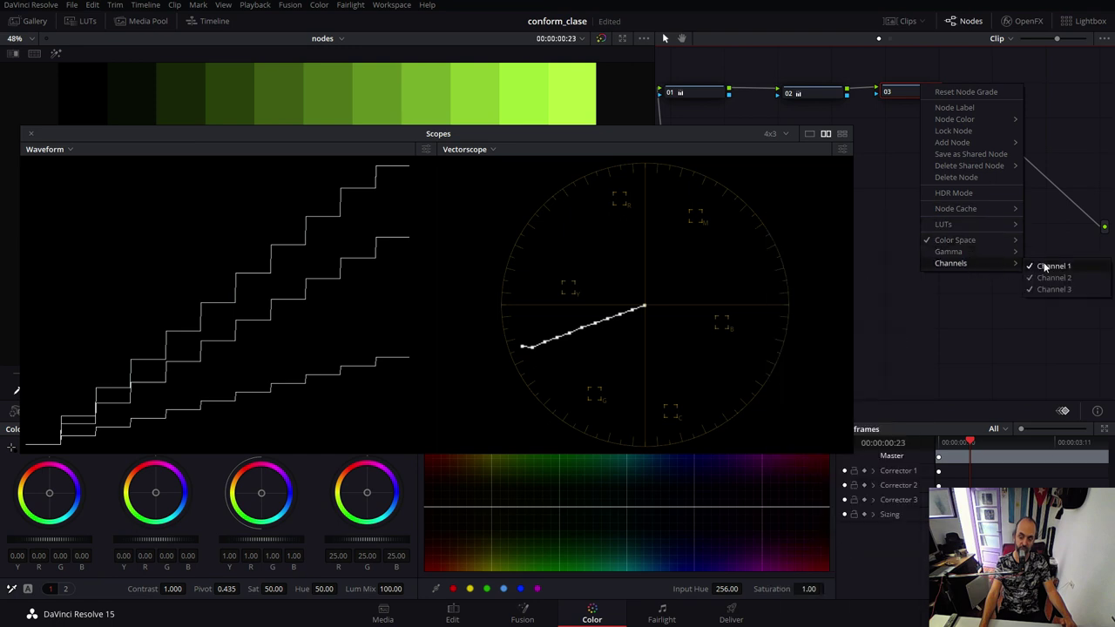
click(1042, 268)
right_click(925, 92)
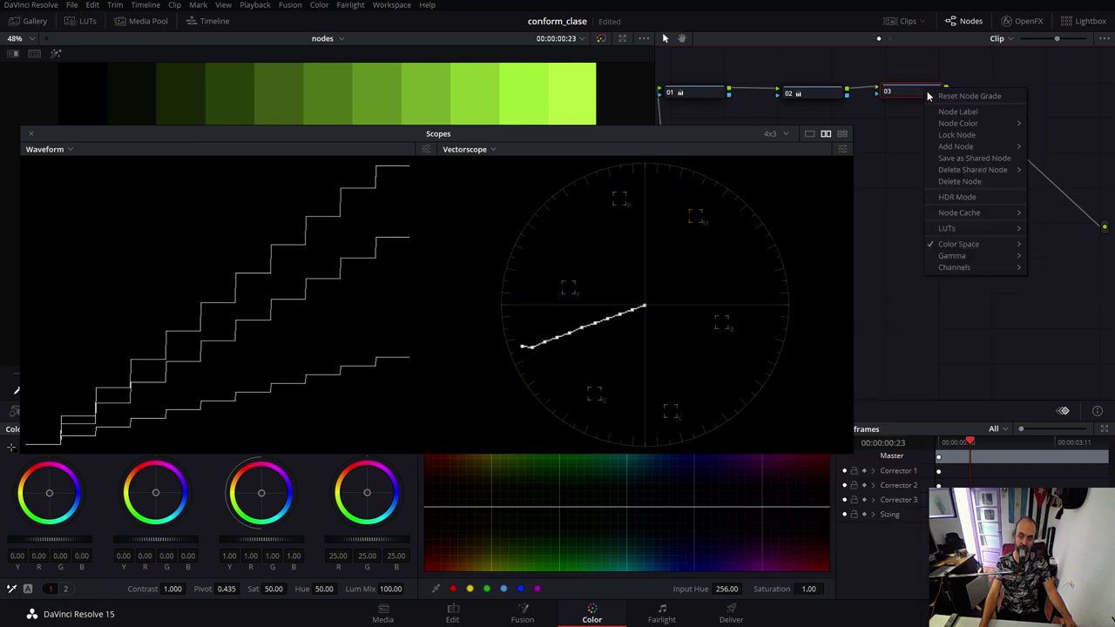
mouse_move(965, 266)
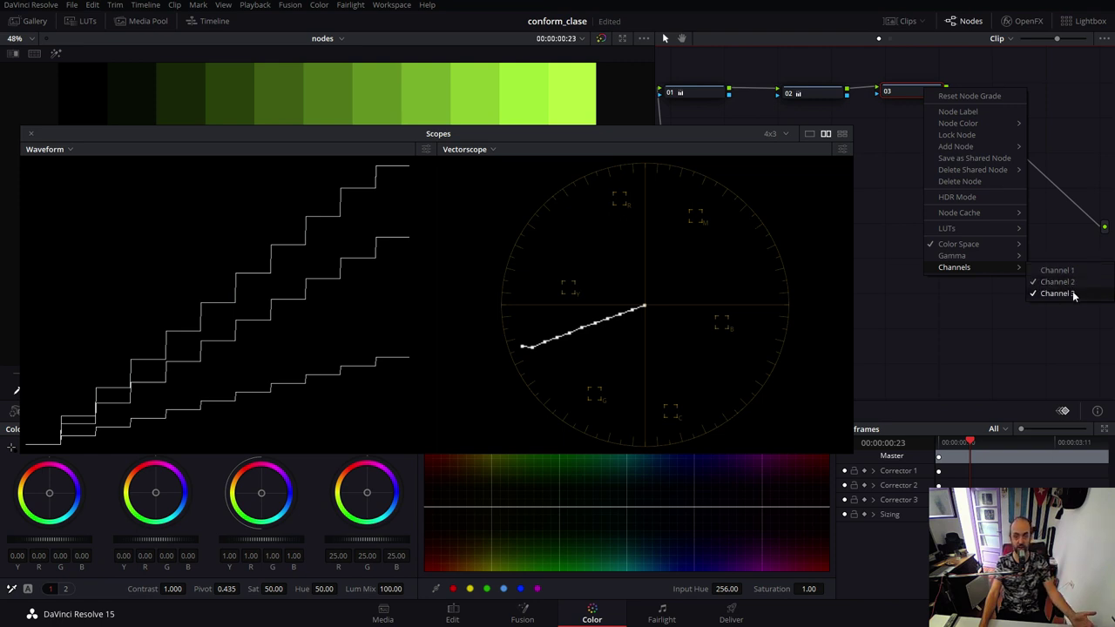
click(405, 516)
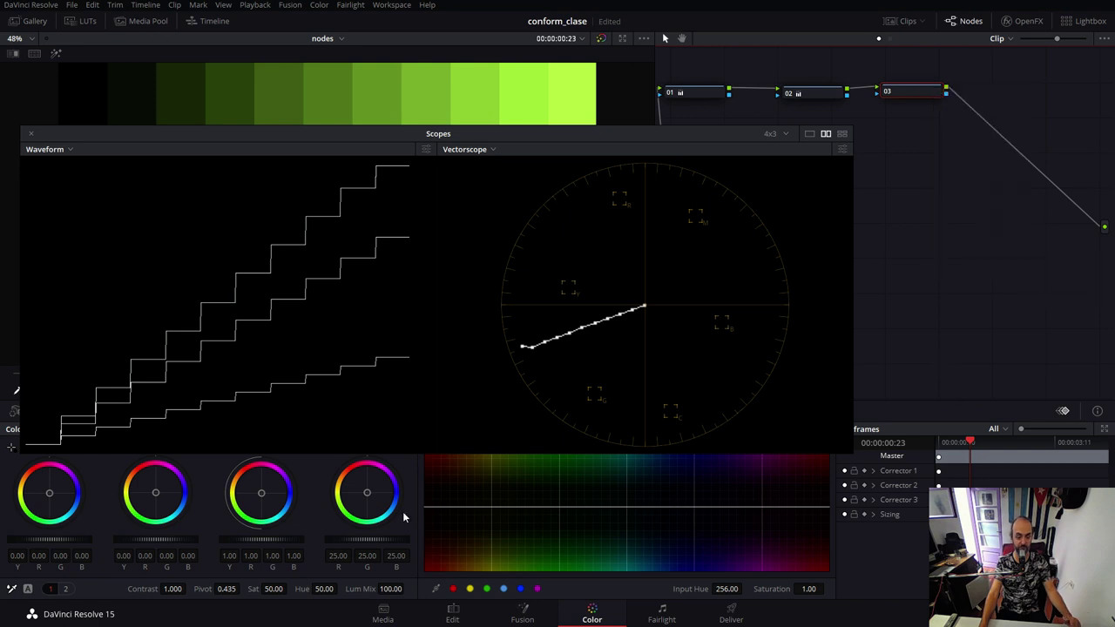
drag(378, 134, 371, 112)
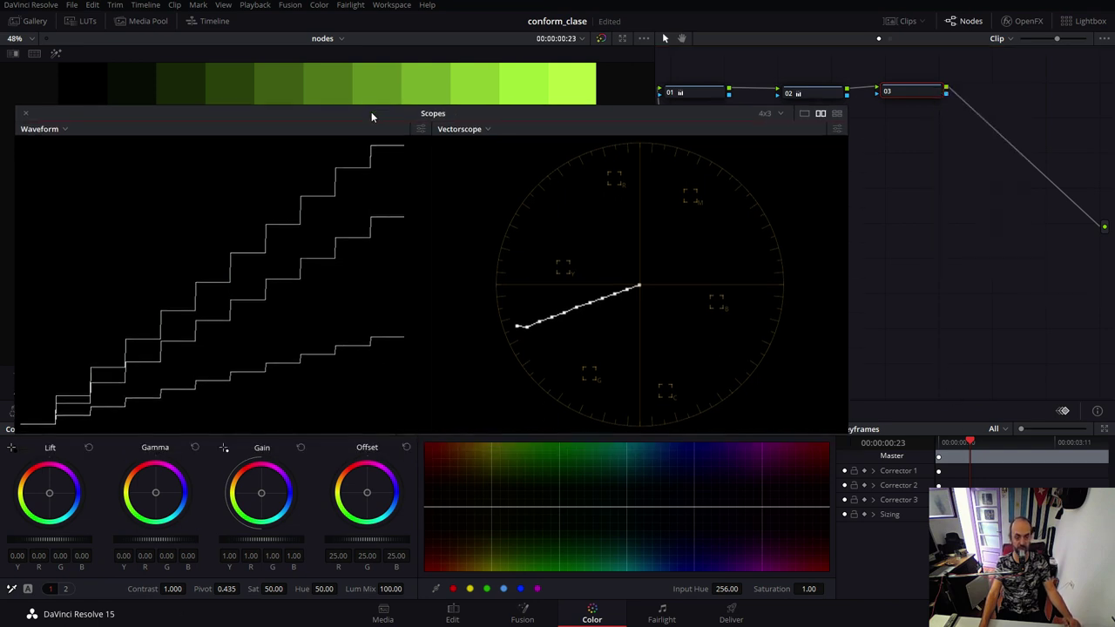
mouse_move(284, 542)
mouse_down()
mouse_move(218, 542)
mouse_move(521, 541)
mouse_up()
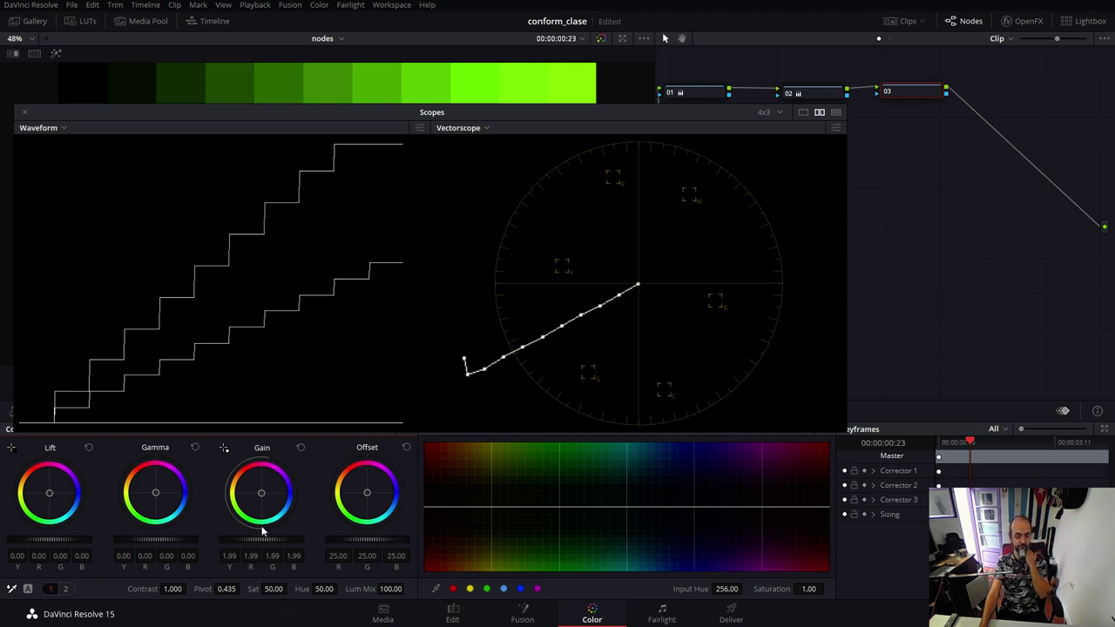
drag(262, 540, 286, 542)
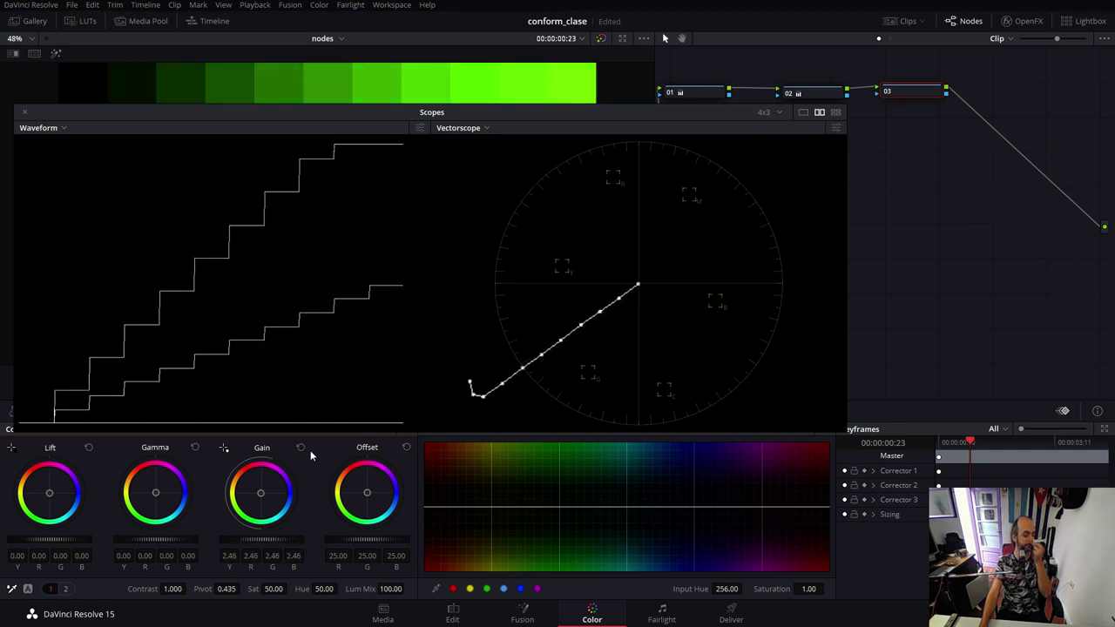
double_click(225, 558)
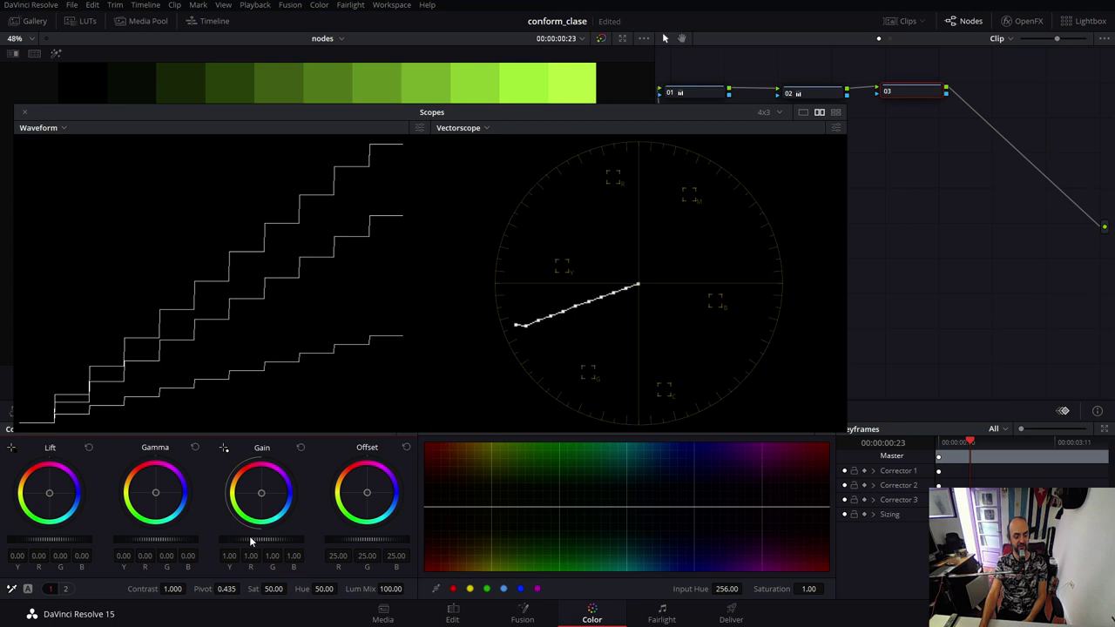
drag(251, 540, 297, 511)
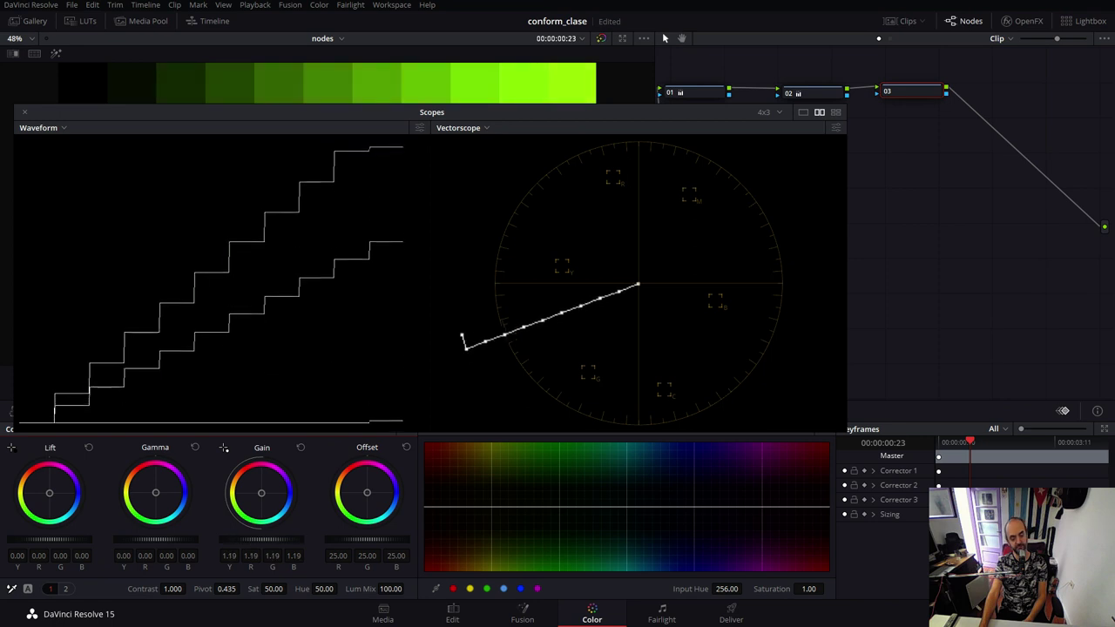
click(301, 448)
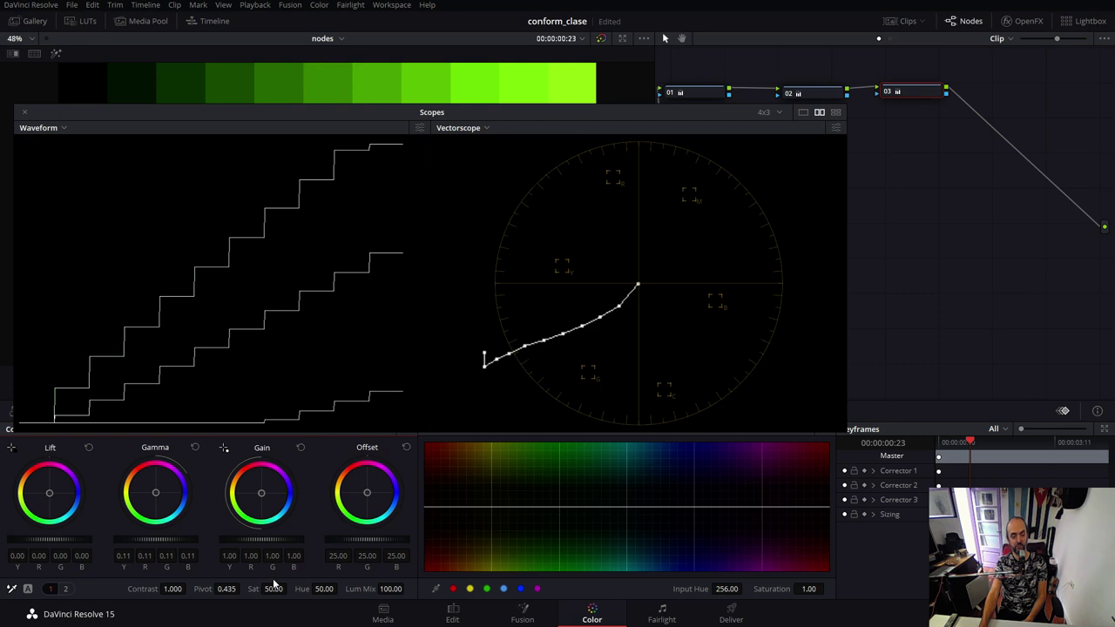
drag(174, 540, 158, 542)
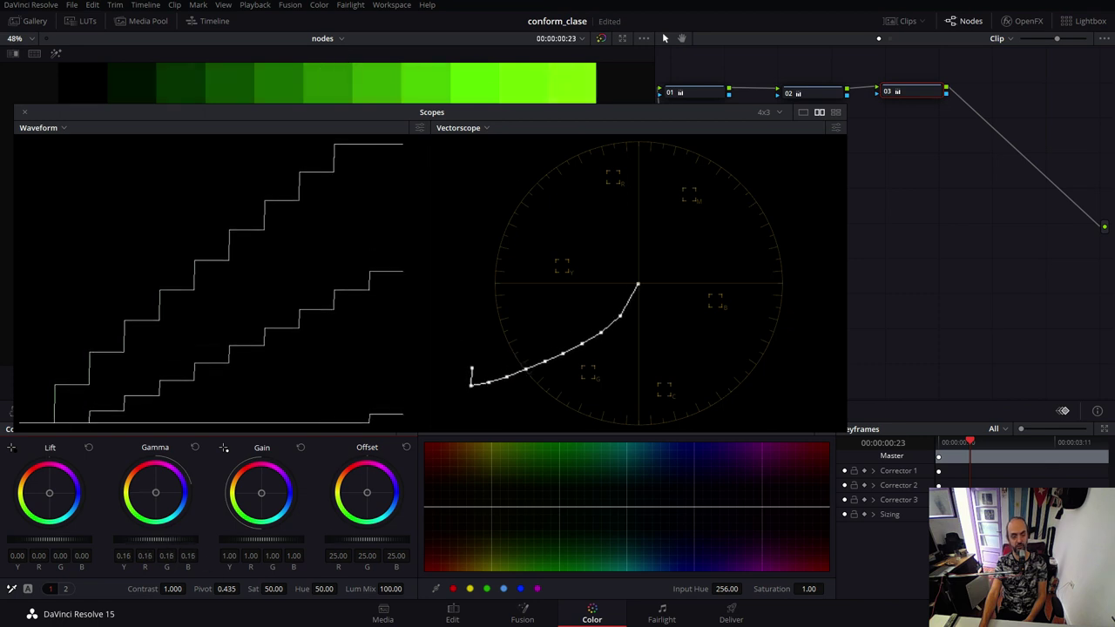
click(197, 449)
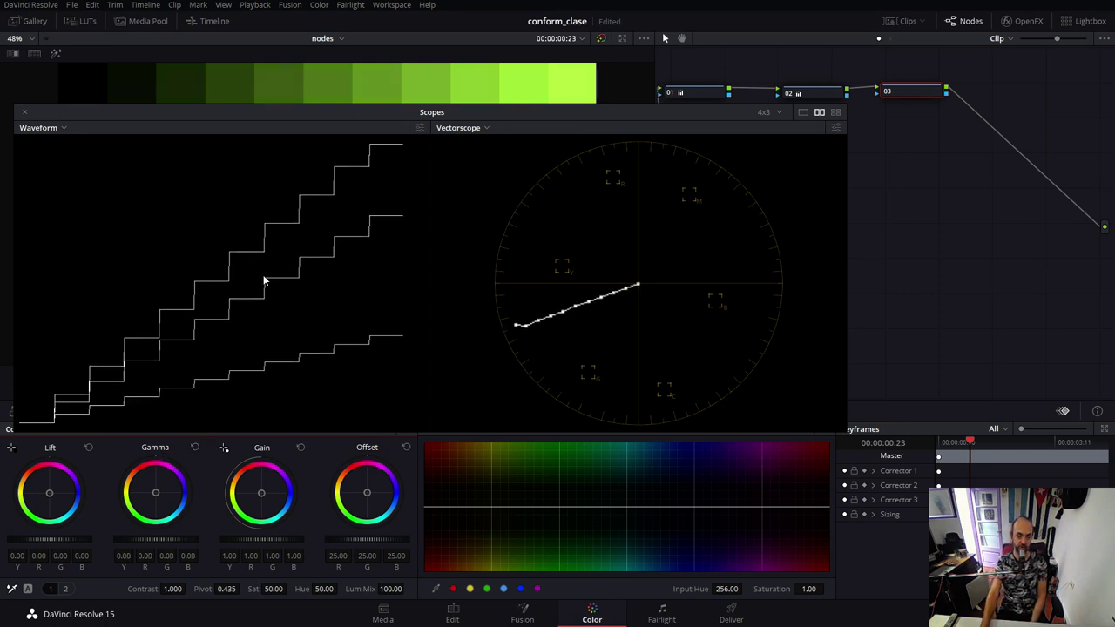
Step: Set node 03's gamma to -0.26 and gain to 1.02, darkening the green ramp's midtones
mouse_move(63, 538)
mouse_down()
mouse_move(87, 539)
mouse_move(115, 456)
mouse_up()
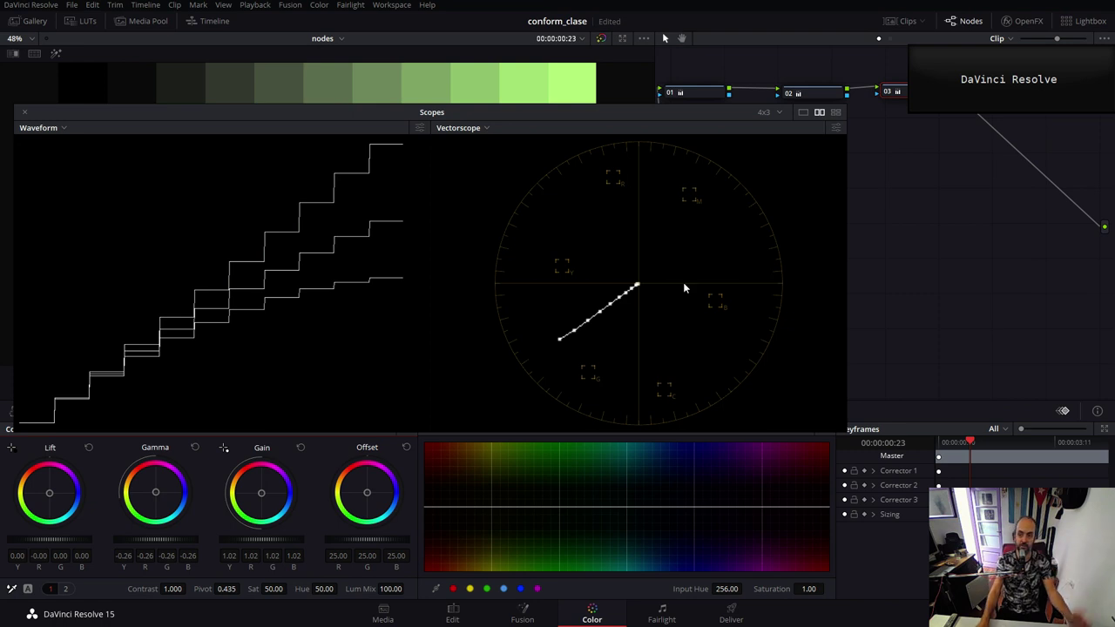
Step: Switch node 03's colour space to HSL
right_click(894, 89)
mouse_move(954, 228)
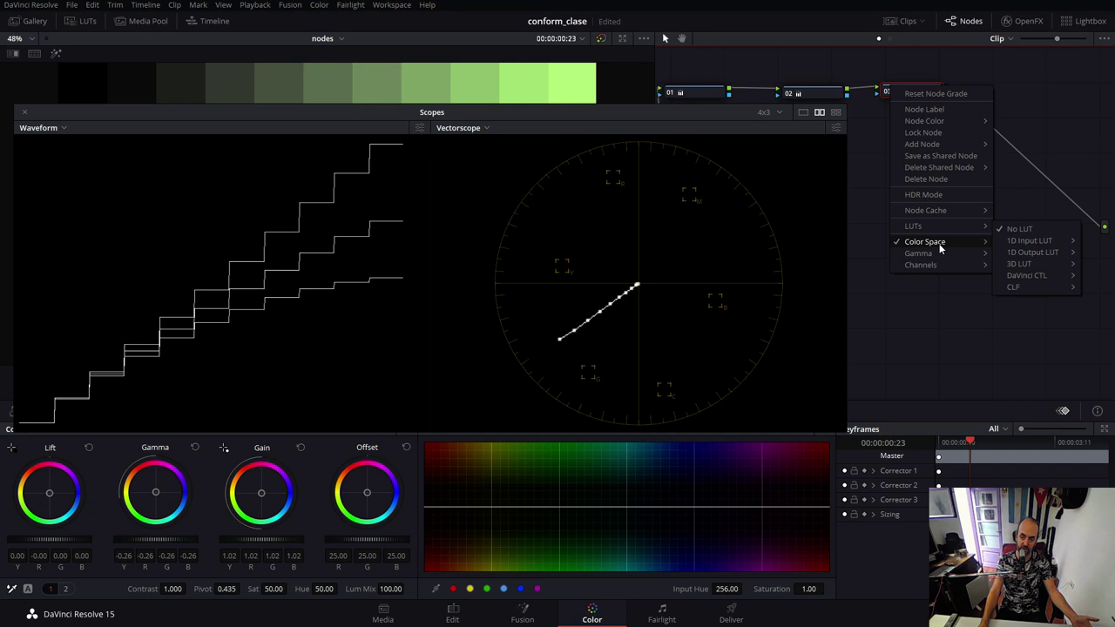
mouse_move(936, 247)
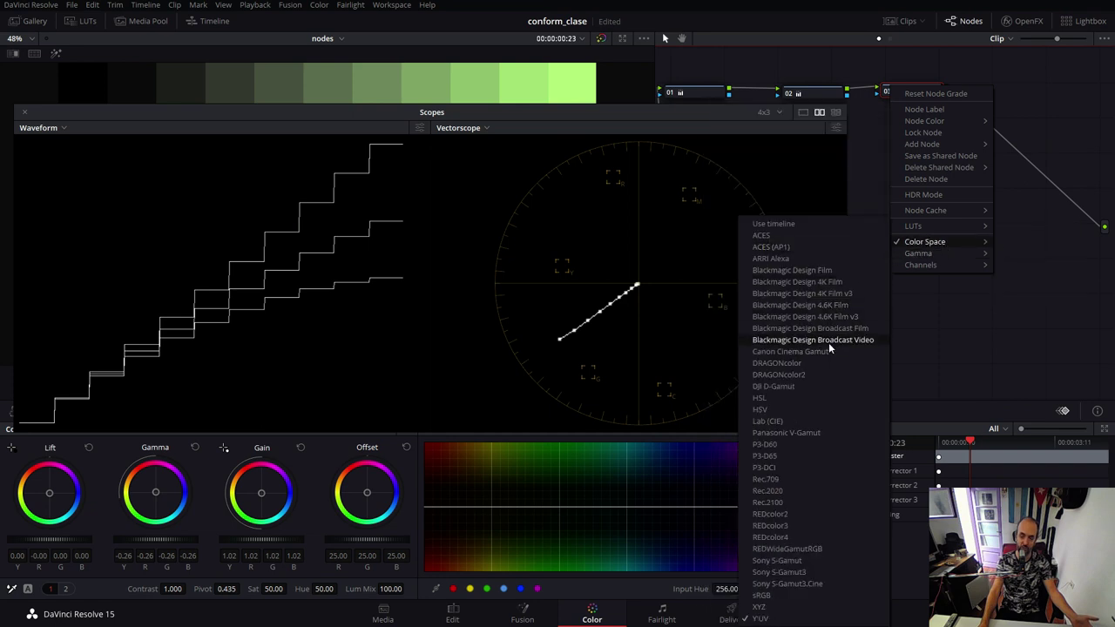
click(765, 399)
Step: Toggle Channel 1, Channel 3 and another channel on node 03, turning the steps green
right_click(918, 90)
mouse_move(974, 265)
click(1040, 268)
right_click(904, 92)
mouse_move(966, 265)
click(1019, 273)
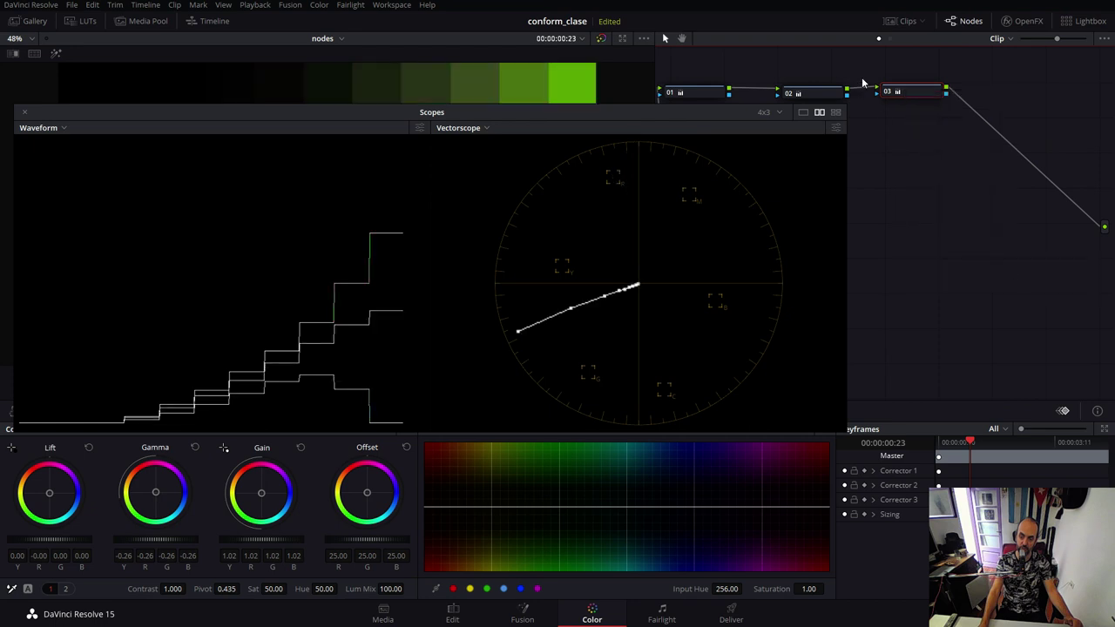
right_click(915, 92)
mouse_move(979, 267)
click(1038, 296)
Step: Reset node 03's gain to 1.00 and gamma from -0.26 to 0.00
right_click(925, 97)
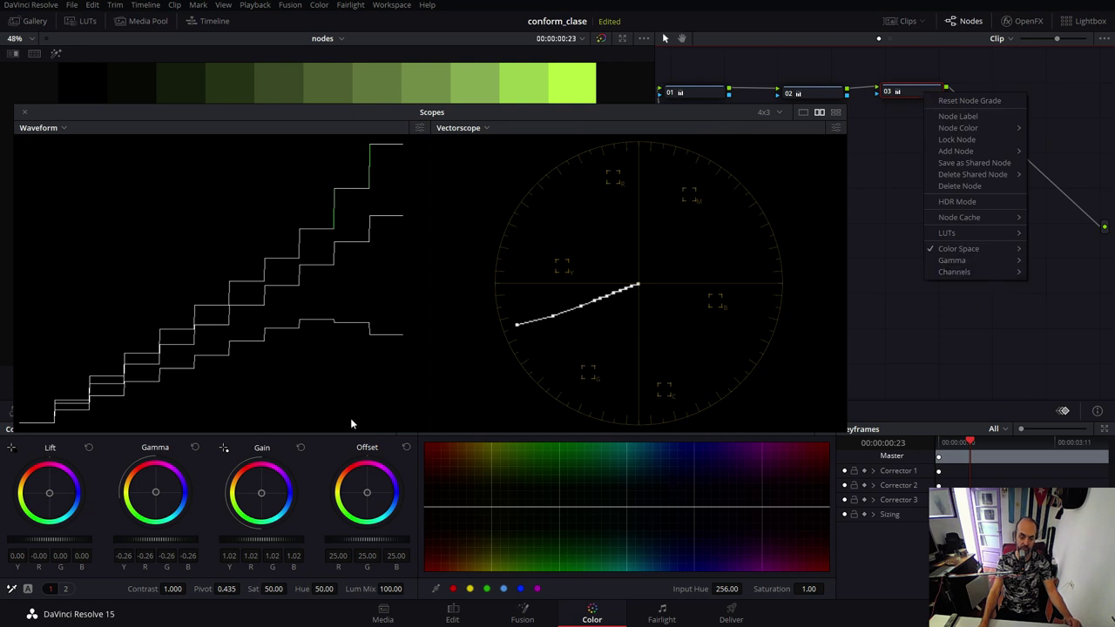
click(146, 447)
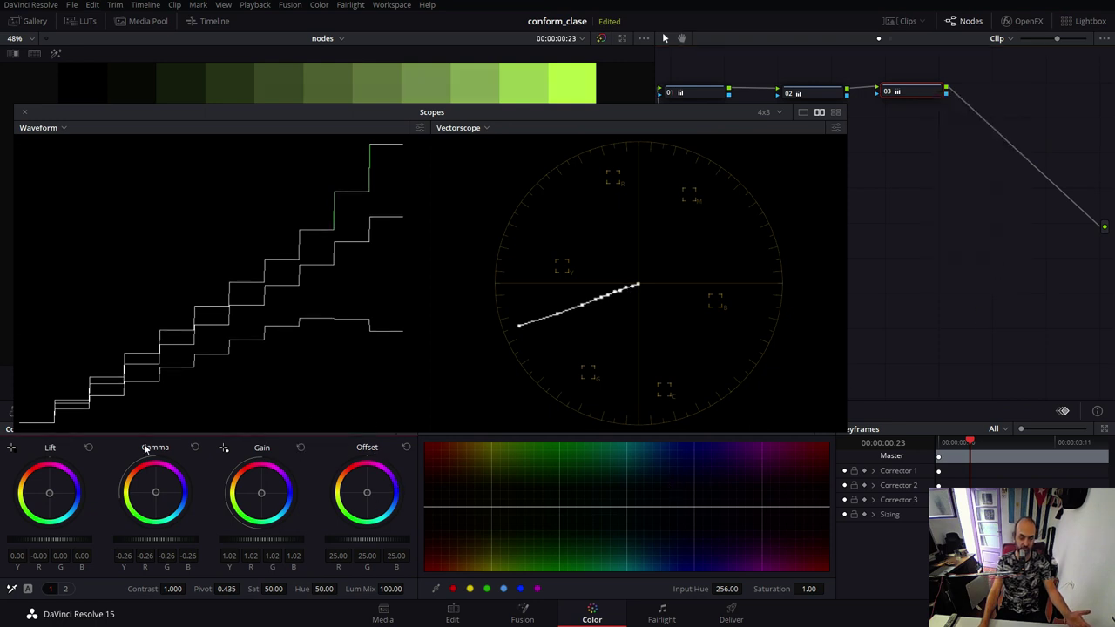
click(195, 446)
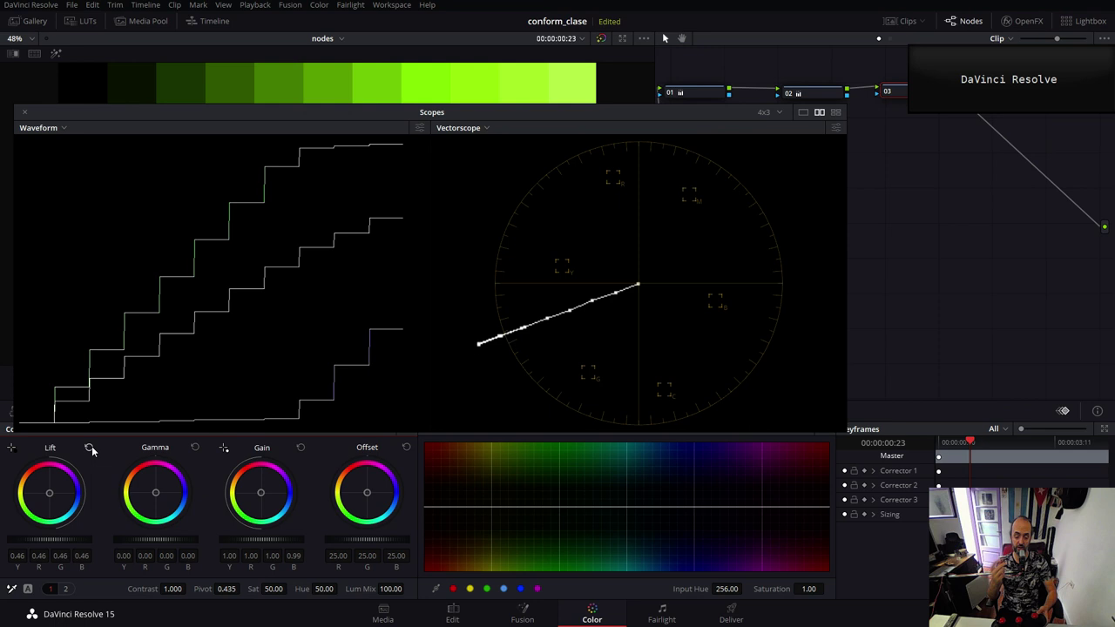
click(89, 449)
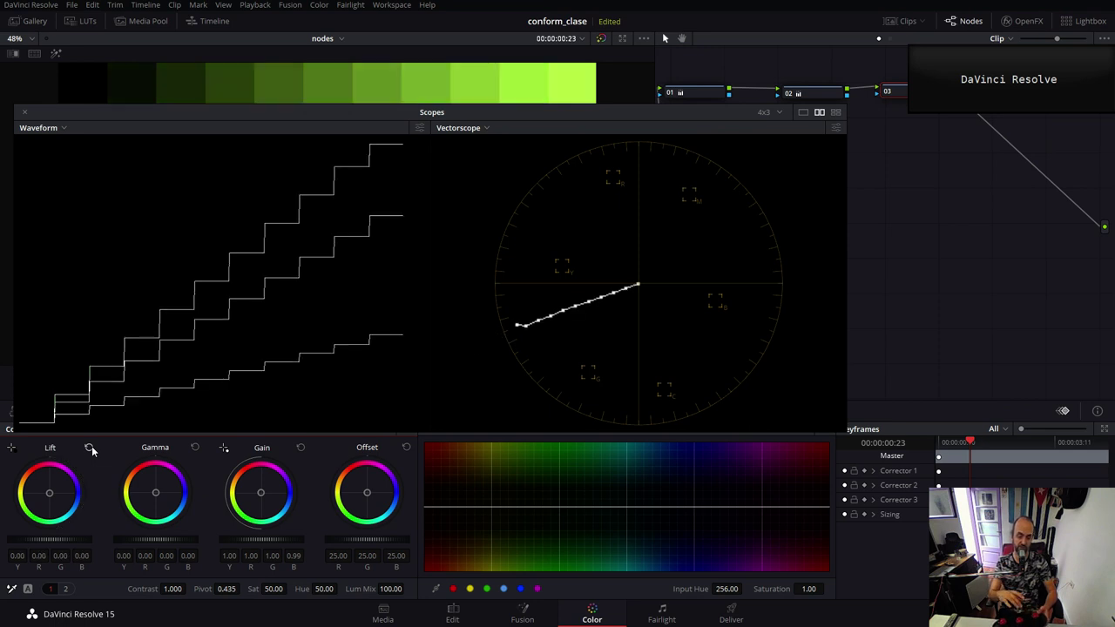